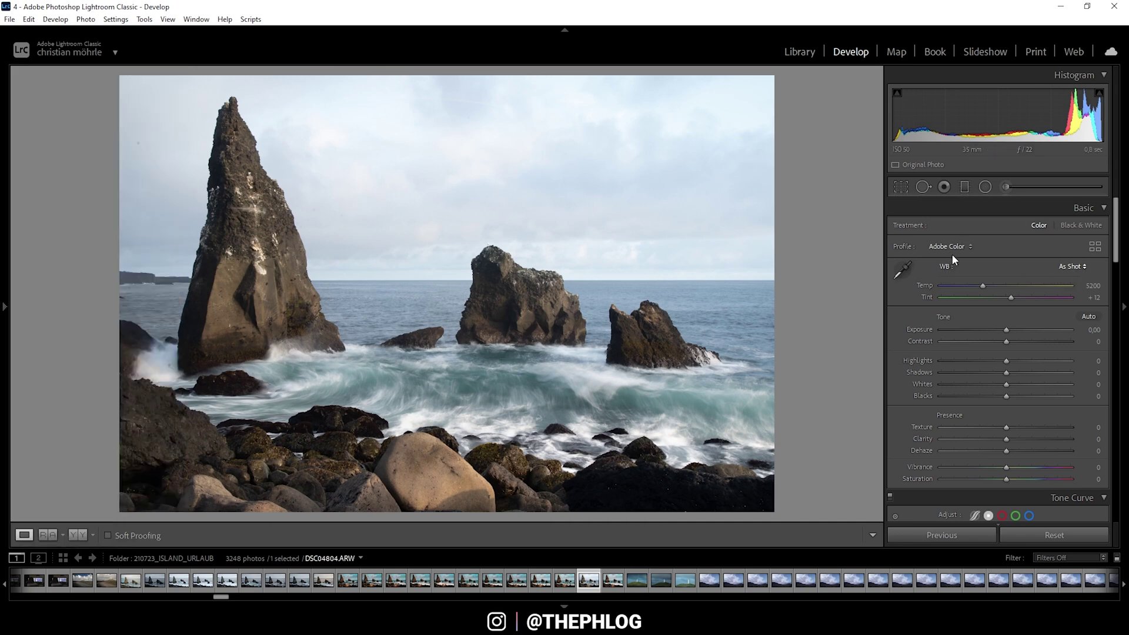
Step: Apply the Adobe Landscape profile and Daylight white balance
left_click(950, 247)
left_click(1000, 274)
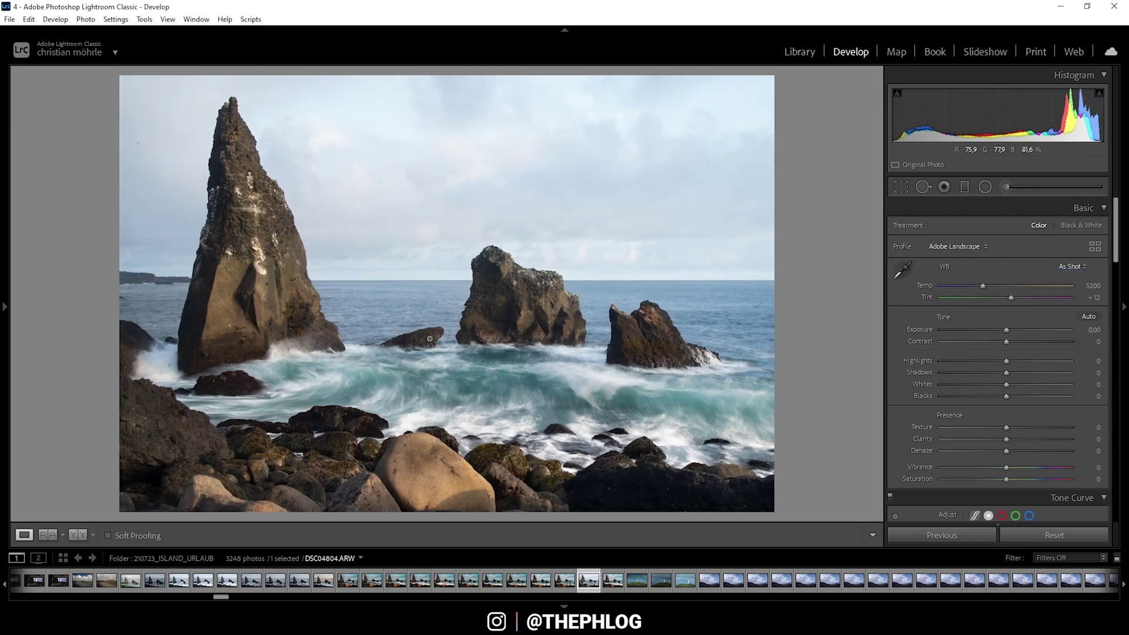
left_click(1086, 267)
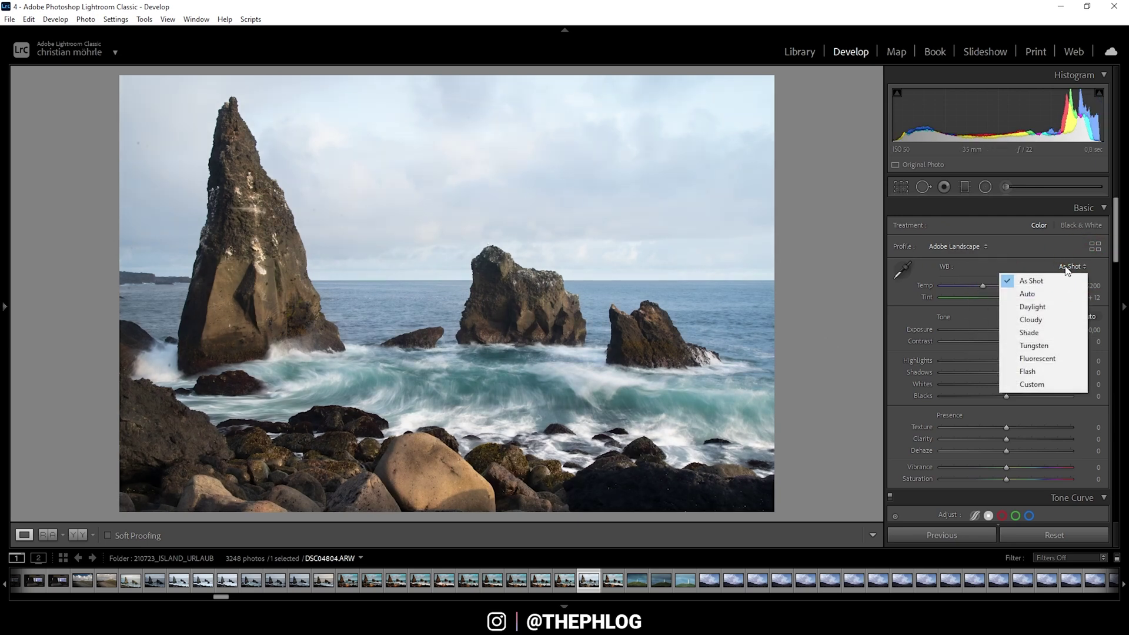
left_click(1033, 307)
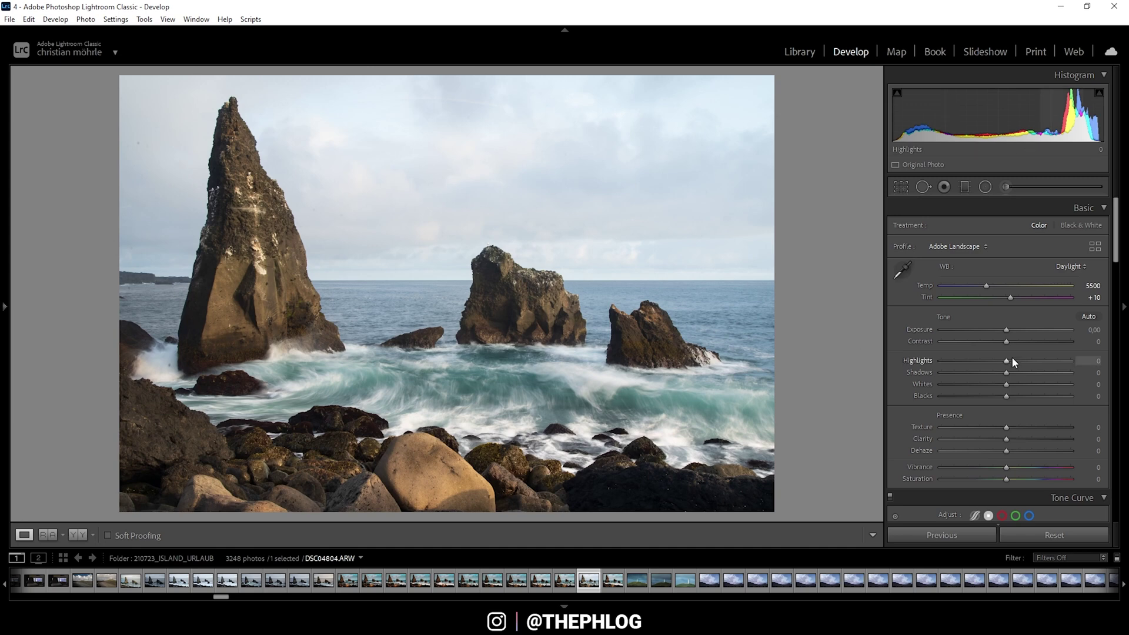
Step: Set Highlights to -100, Shadows to -22 and Blacks to +21
left_click_drag(1009, 359, 897, 354)
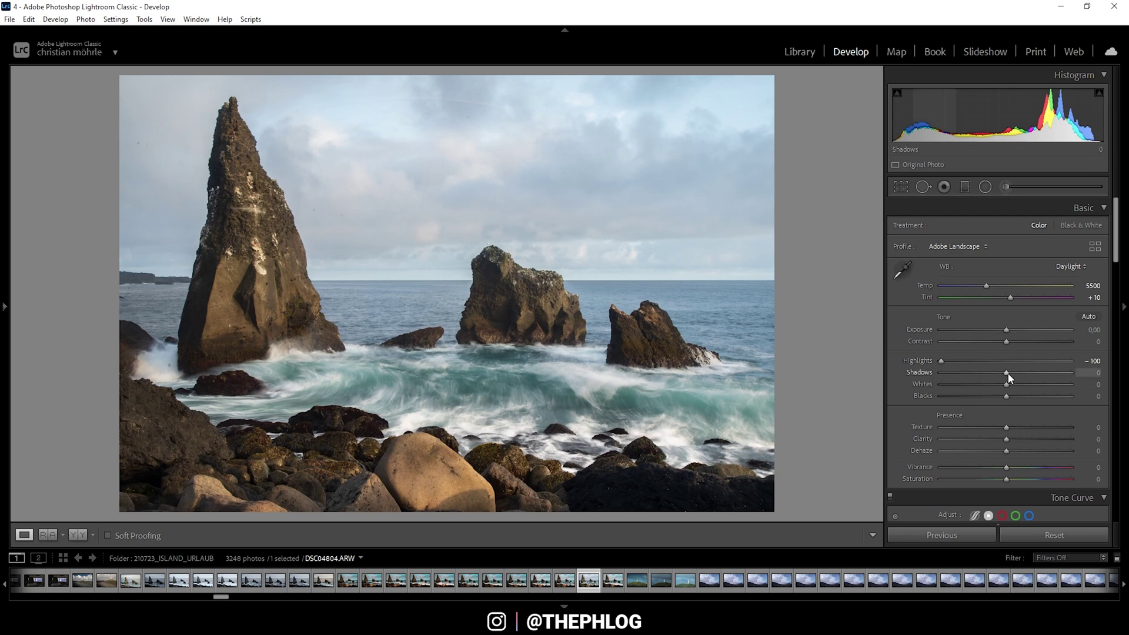
left_click_drag(1009, 374, 997, 372)
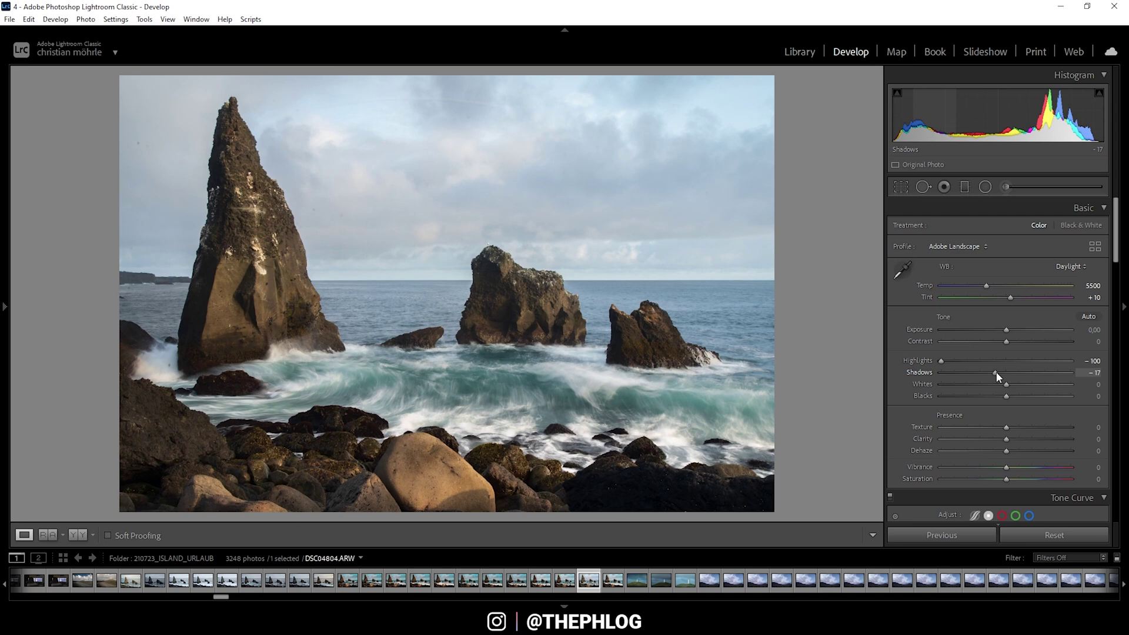
left_click_drag(997, 372, 990, 369)
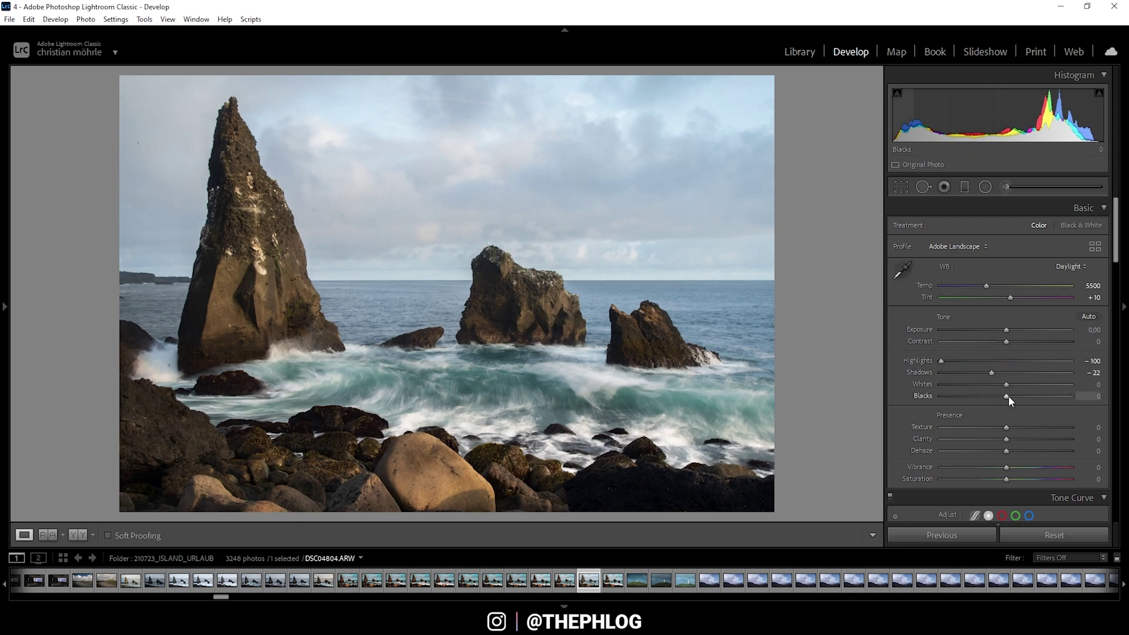
left_click_drag(1008, 398, 1030, 398)
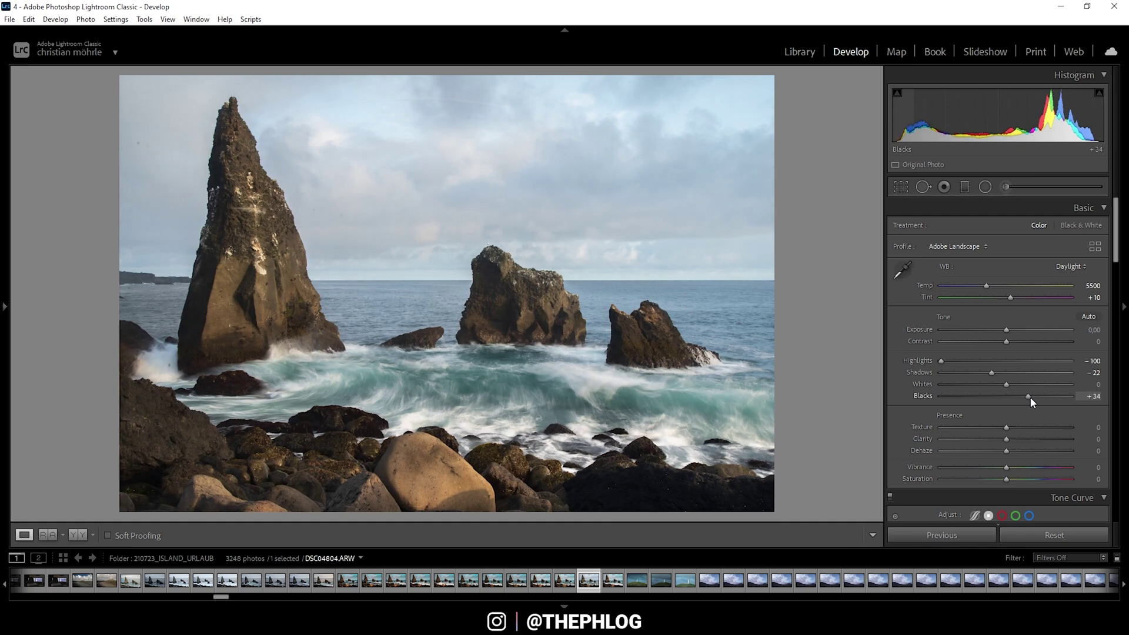
left_click_drag(1030, 397, 1023, 397)
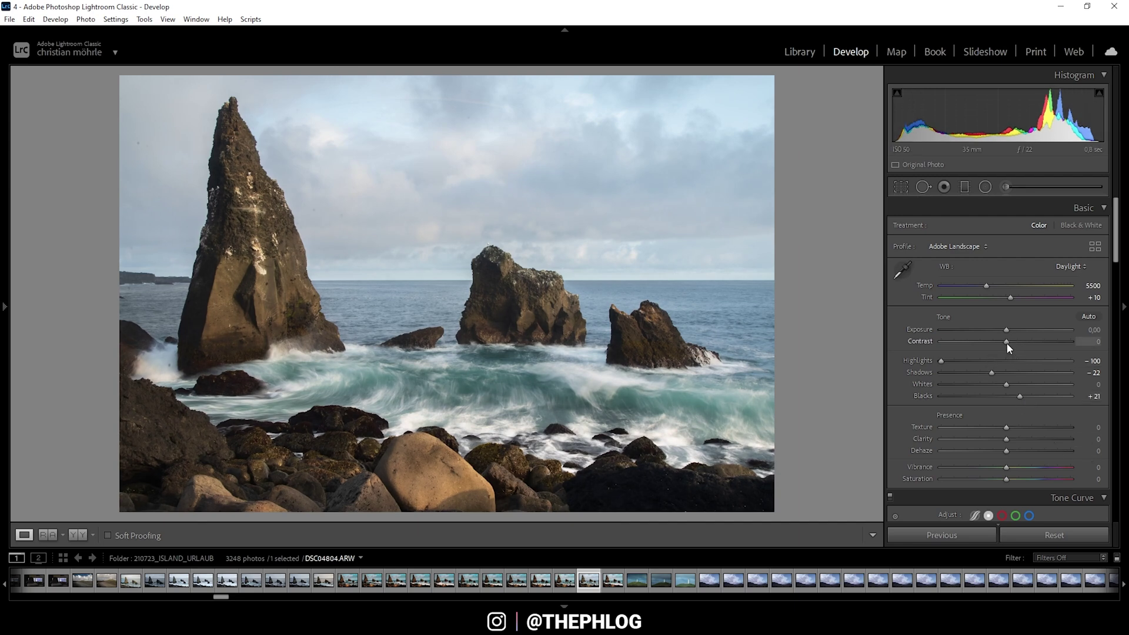
Step: Add Contrast +21, Texture +10, Clarity +5 and Vibrance +26
left_click_drag(1008, 344, 1021, 344)
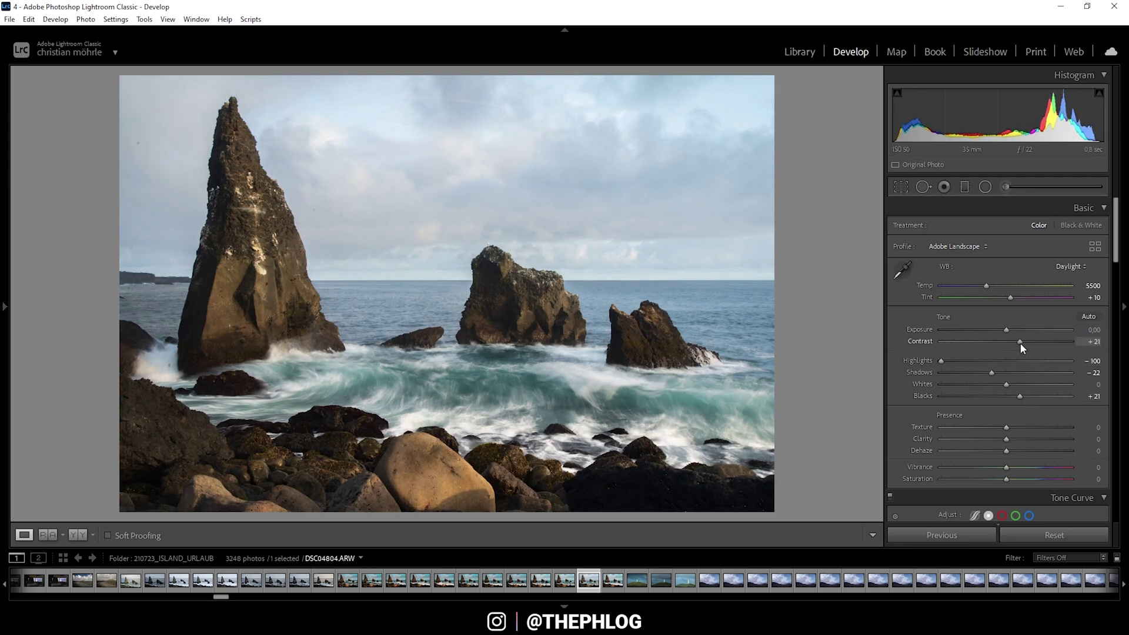
left_click(1014, 428)
left_click_drag(1006, 441, 1012, 441)
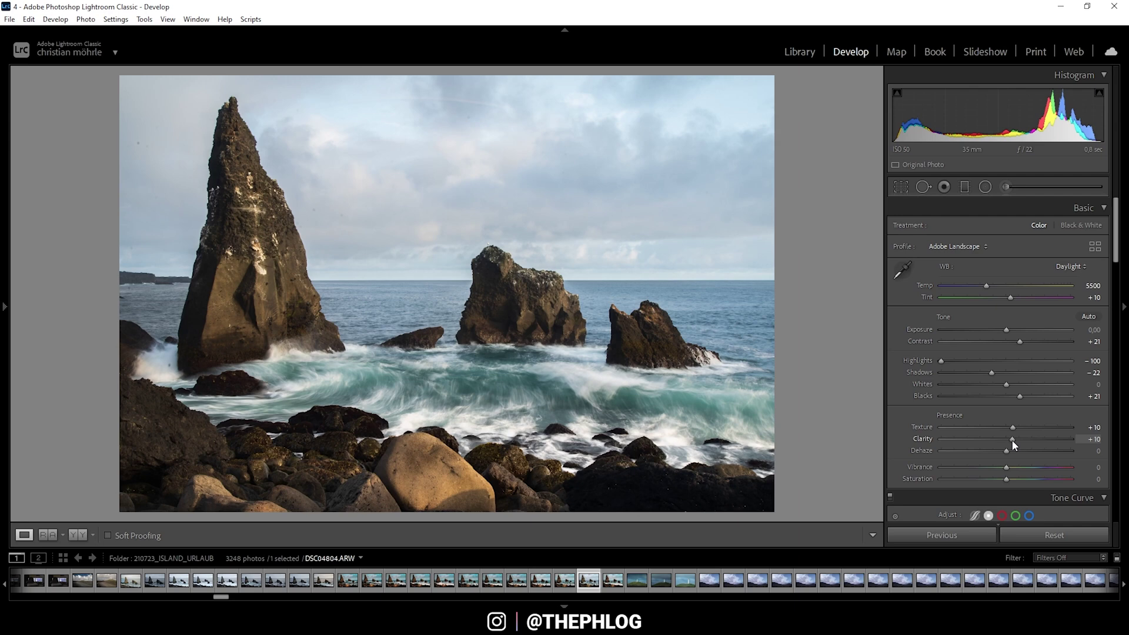
left_click_drag(1012, 440, 1009, 440)
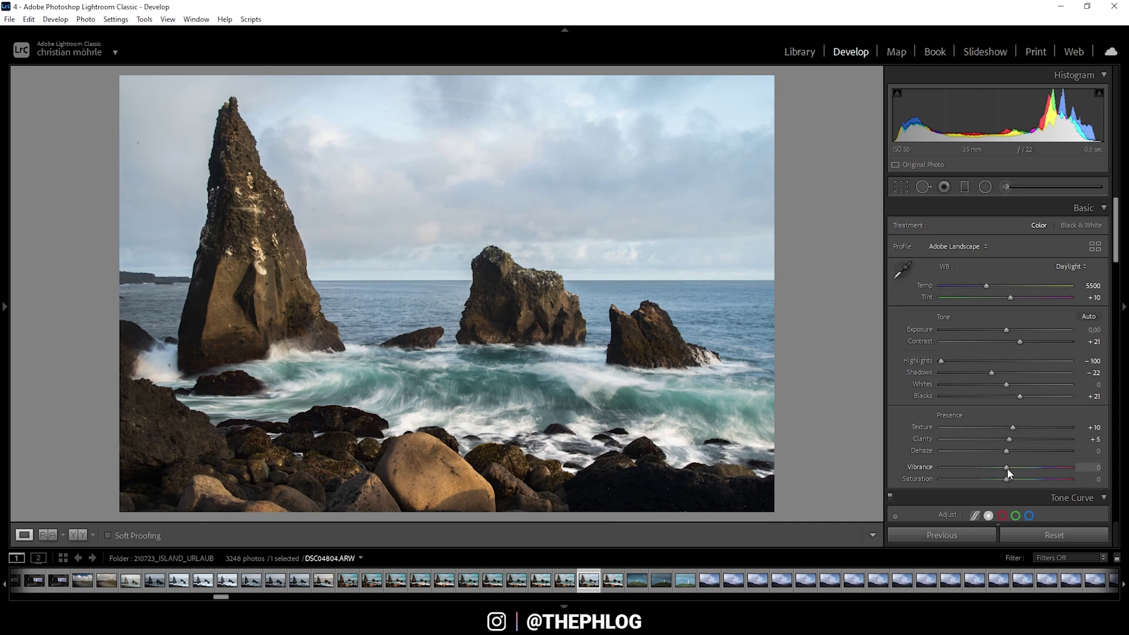
left_click_drag(1007, 469, 1024, 468)
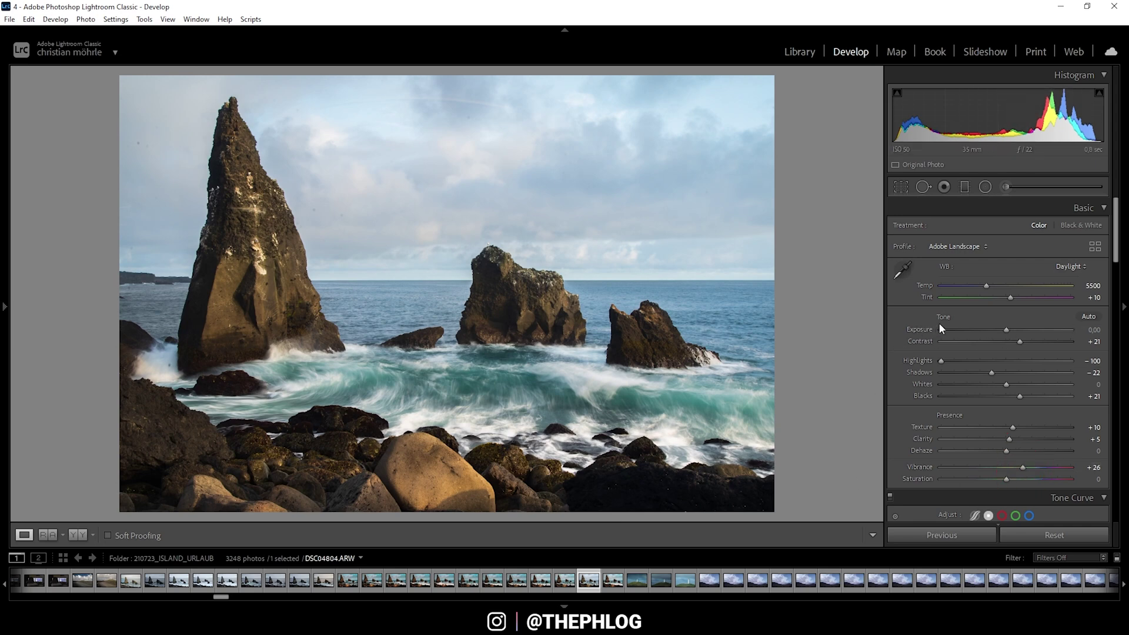
left_click(965, 187)
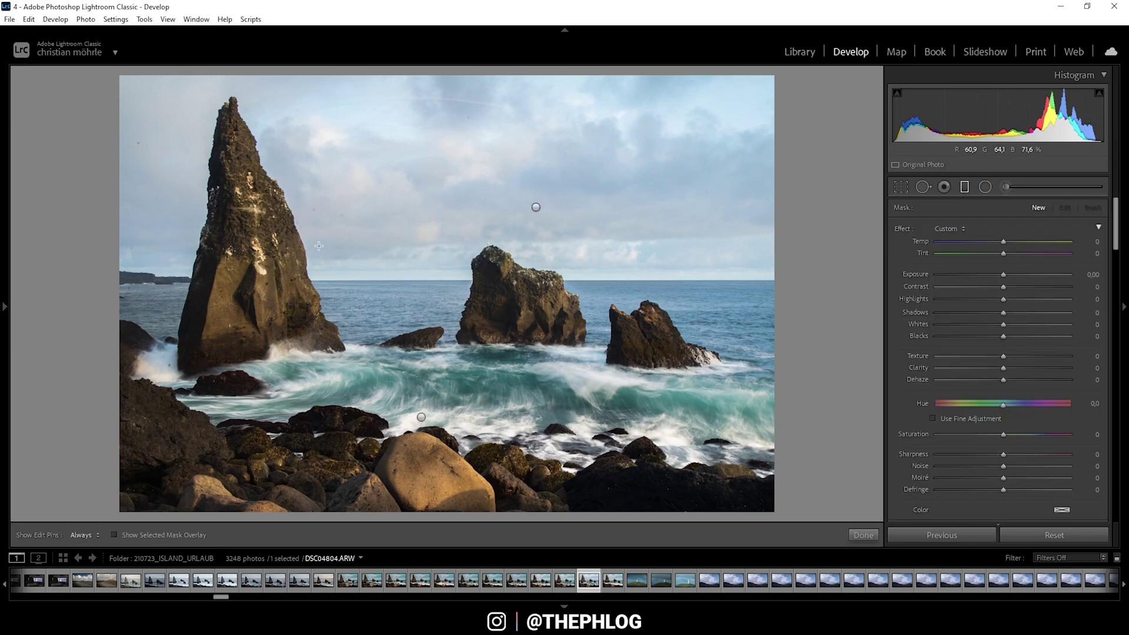
Step: Lower the sky gradient's Exposure to -0.57 and add Texture +65 in the radial mask over the wave
left_click(536, 207)
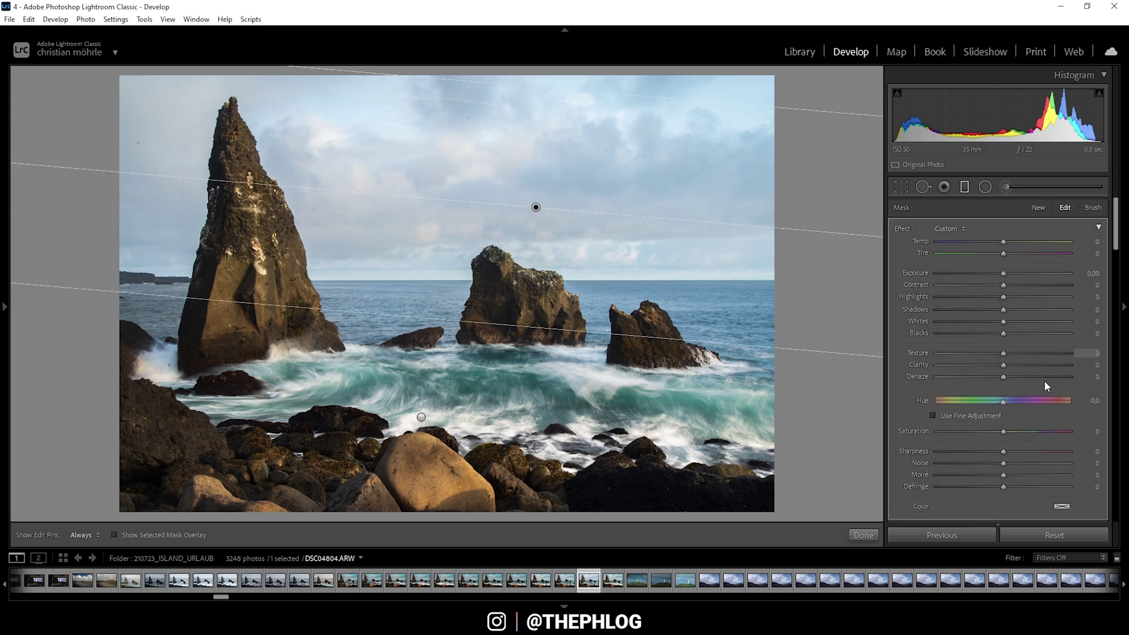
left_click_drag(1003, 274, 992, 274)
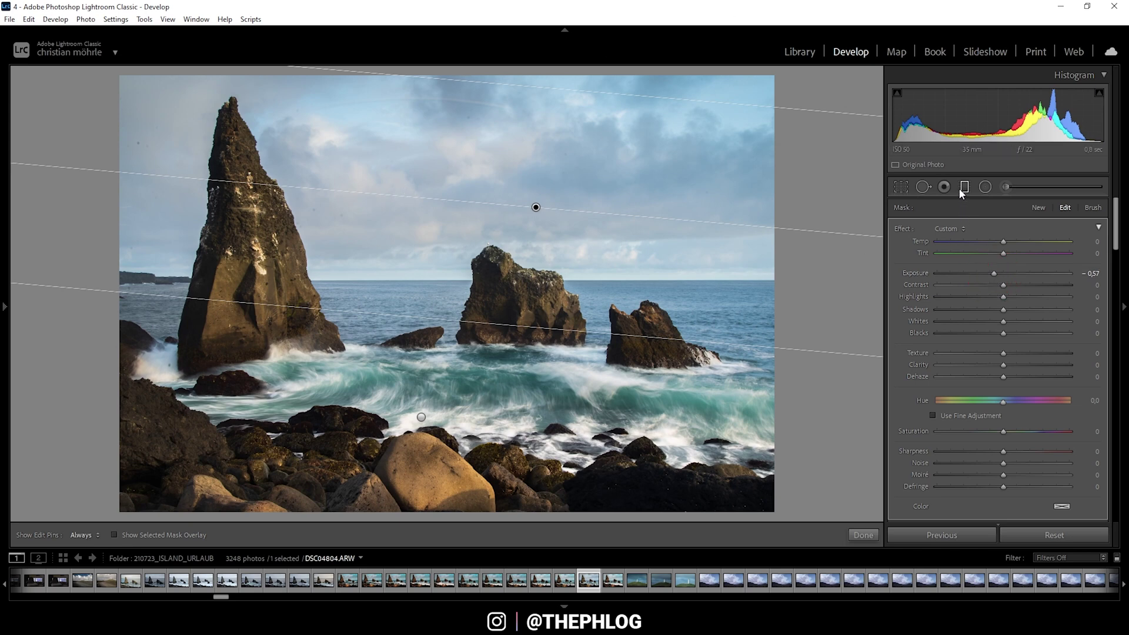
left_click(452, 453)
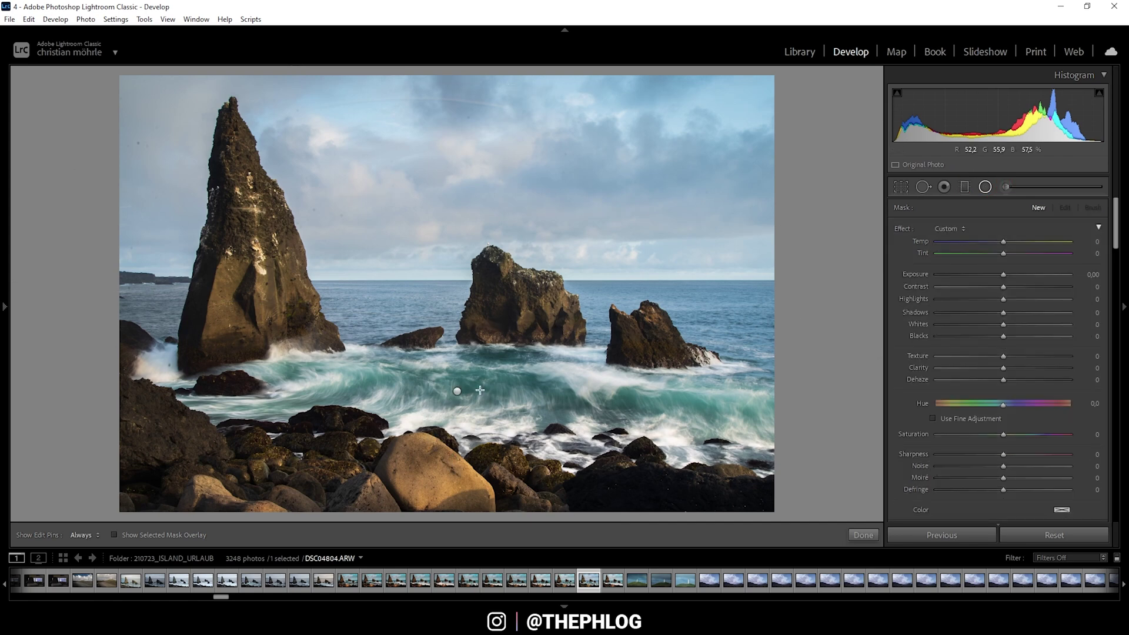
left_click(457, 391)
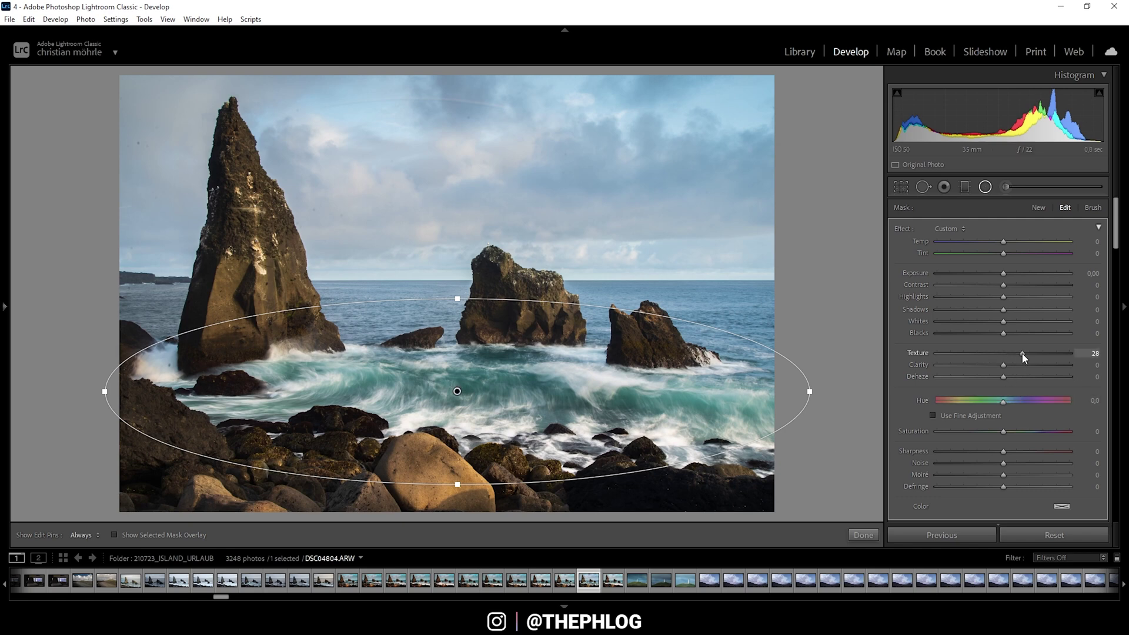
left_click_drag(1061, 352, 1046, 351)
left_click(981, 189)
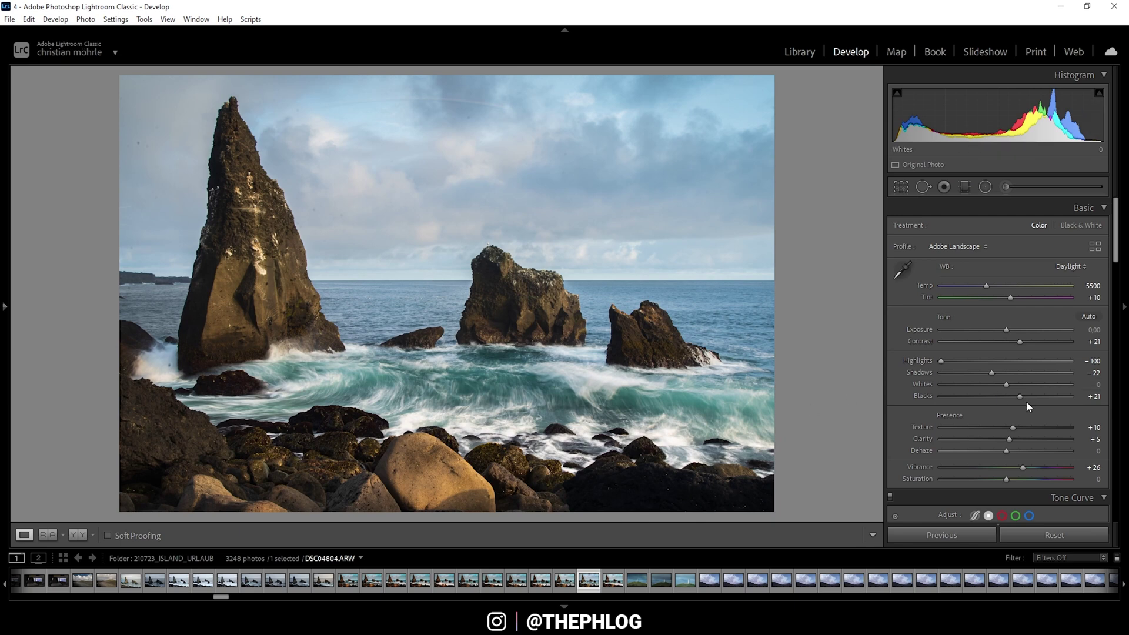
Step: Shift the HSL hues: Yellow -51 and Blue -10
scroll(948, 371, "down", 3)
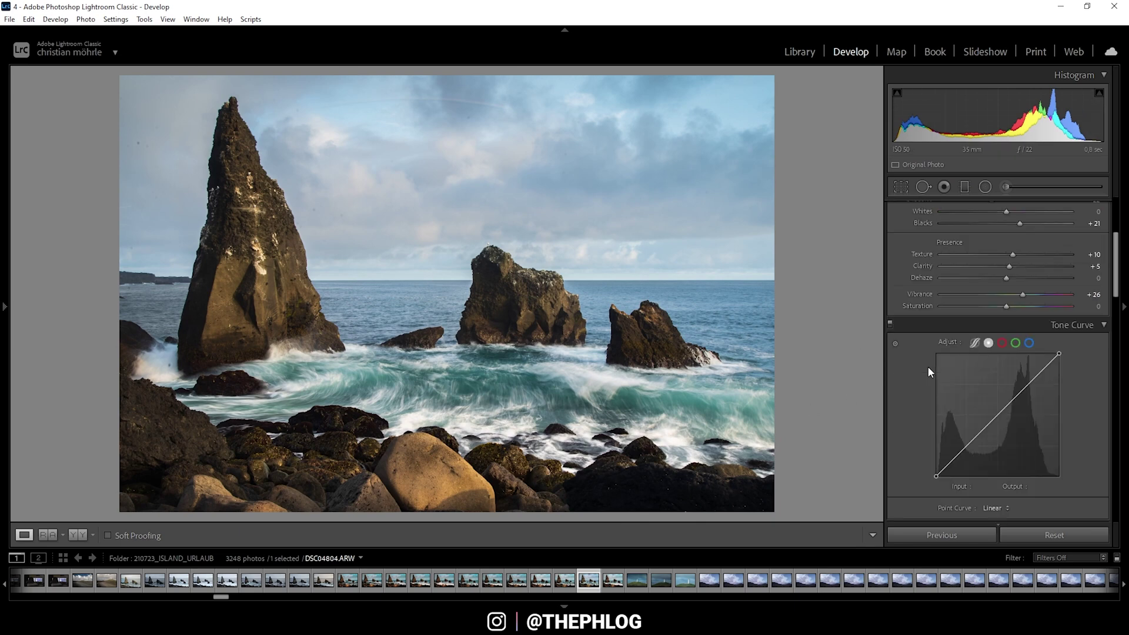
scroll(929, 371, "down", 3)
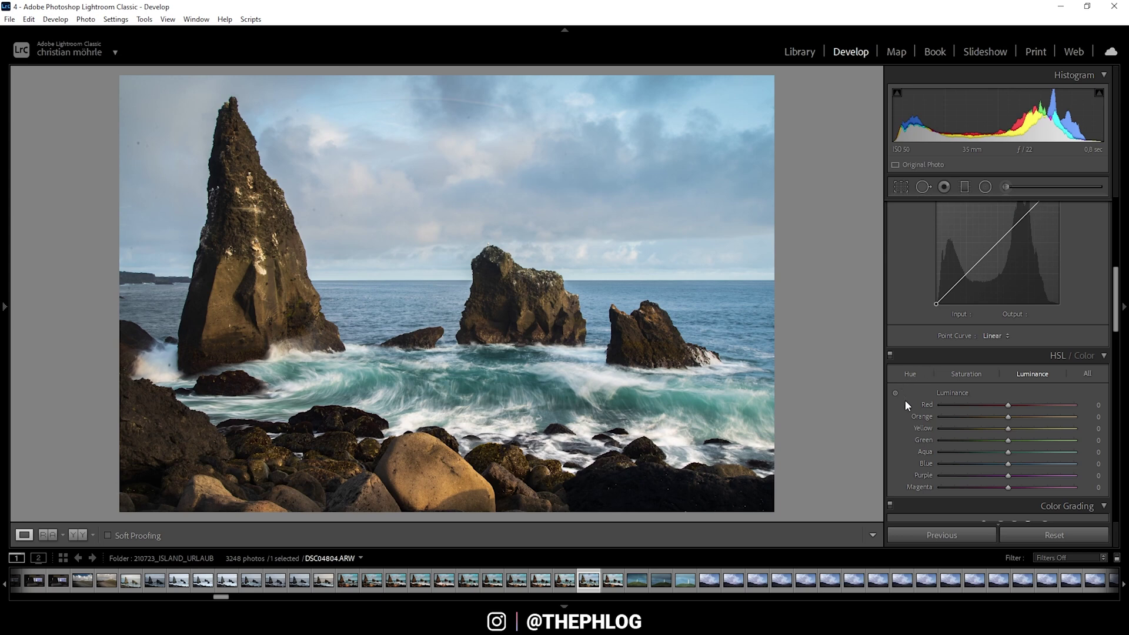
left_click(911, 373)
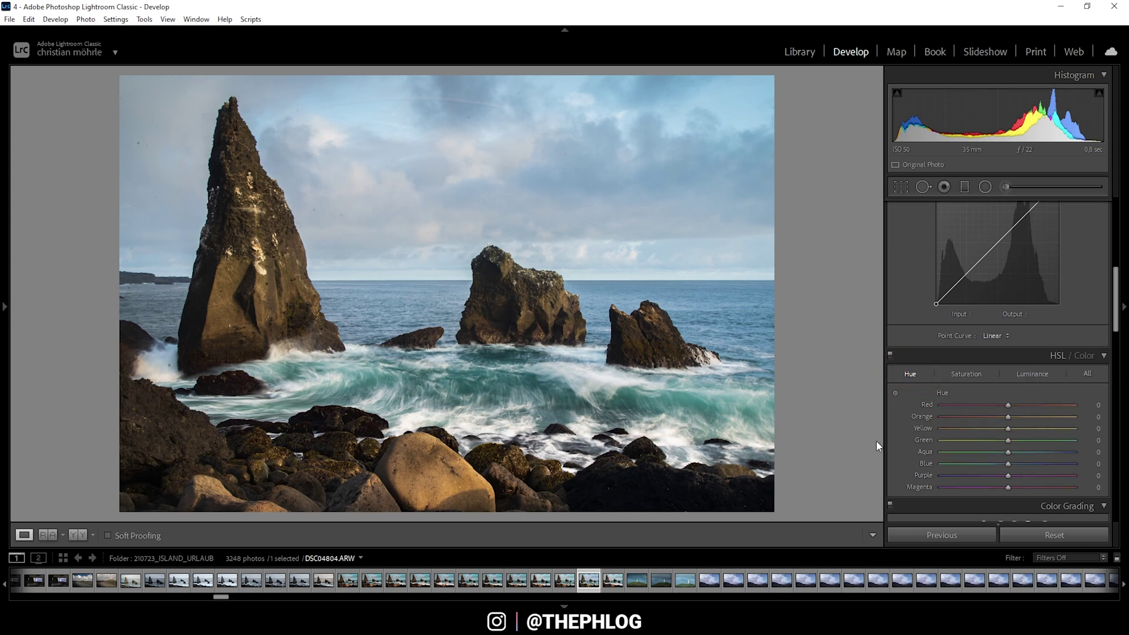
scroll(898, 423, "down", 2)
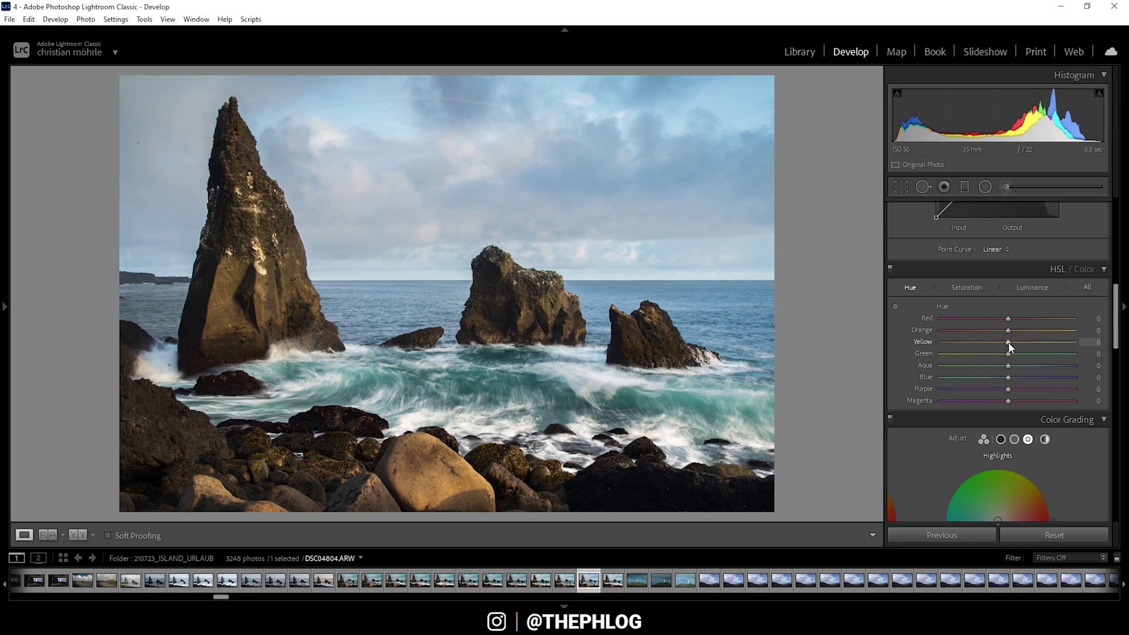
left_click_drag(1009, 343, 957, 344)
left_click_drag(1009, 383, 1001, 382)
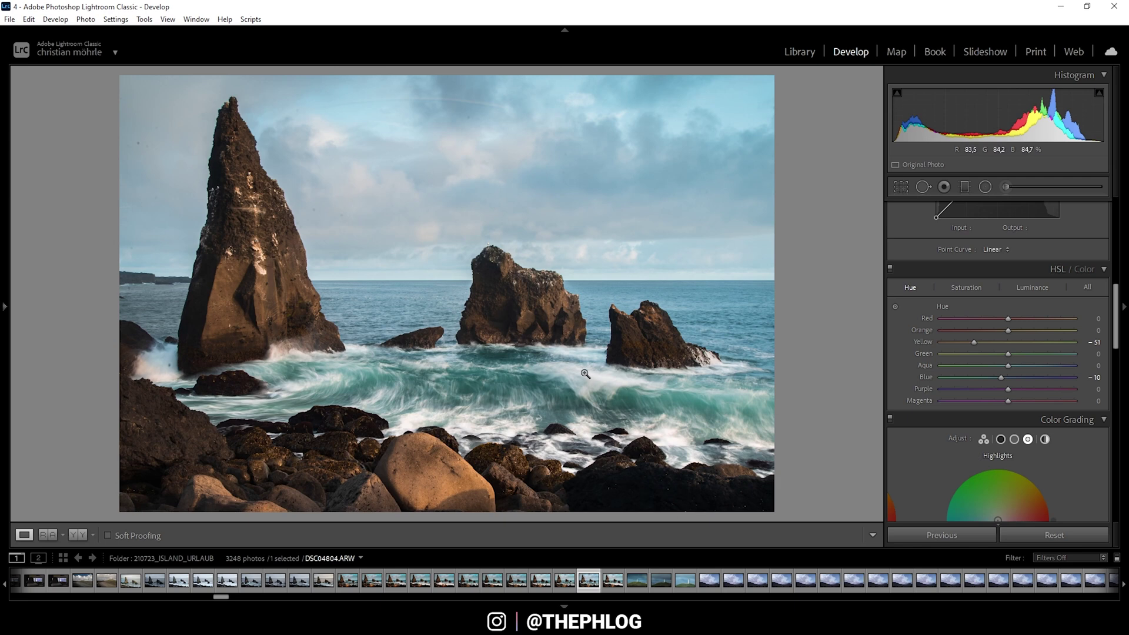
Step: Set Orange Saturation +19, Yellow Saturation -23 and Aqua Luminance -24
left_click(959, 289)
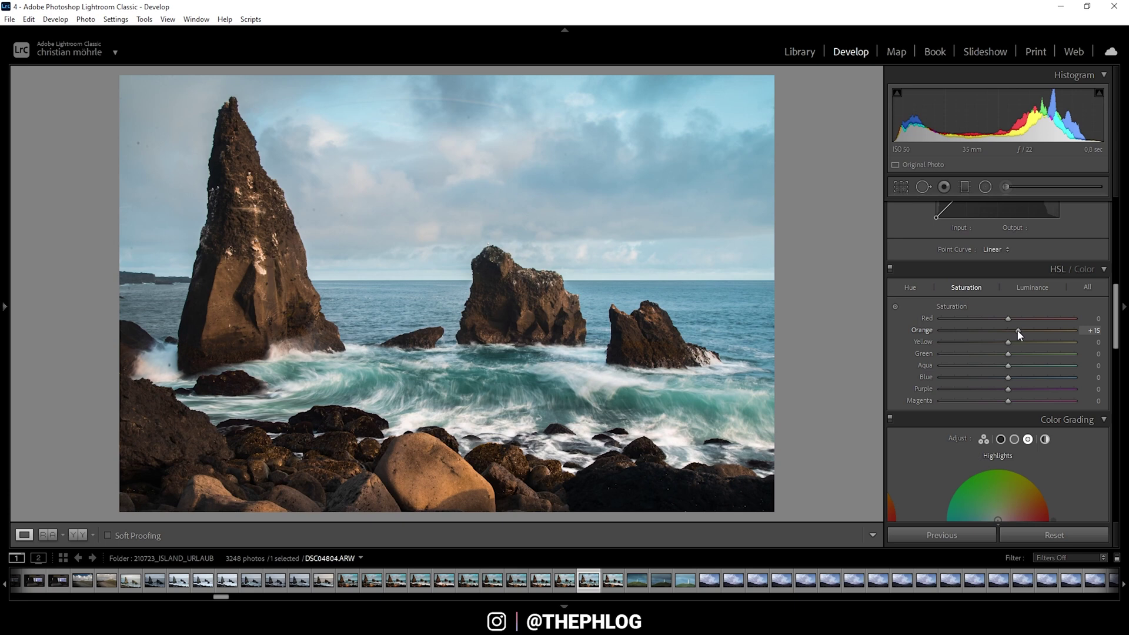
left_click_drag(1017, 330, 984, 339)
mouse_move(989, 340)
left_mouse_down()
mouse_move(1003, 366)
mouse_move(988, 361)
left_mouse_up()
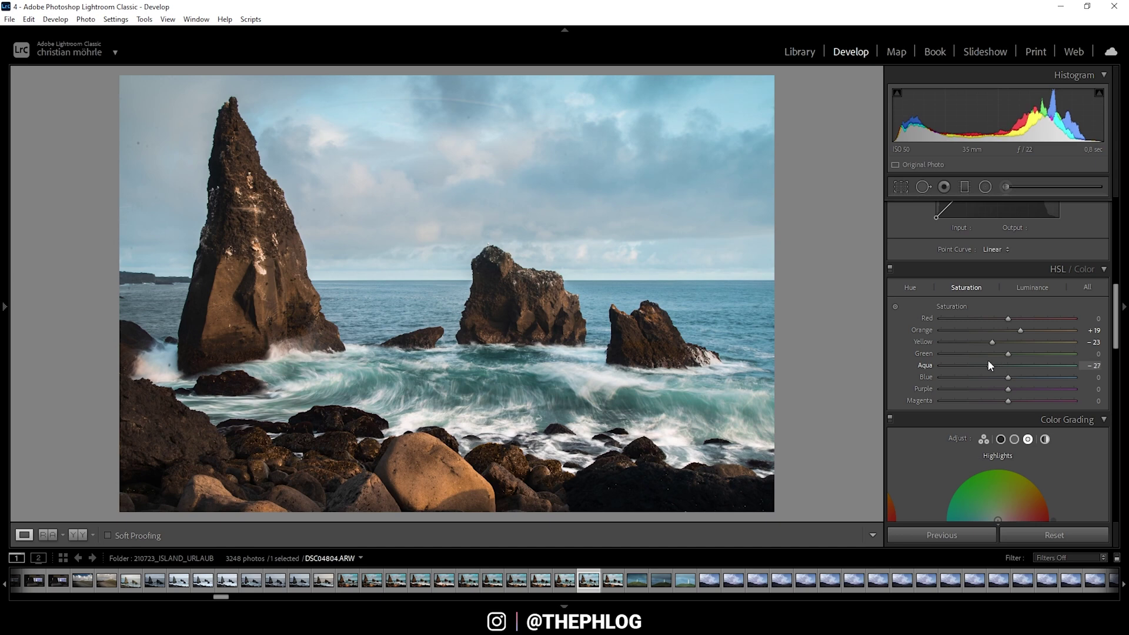
left_click(1029, 291)
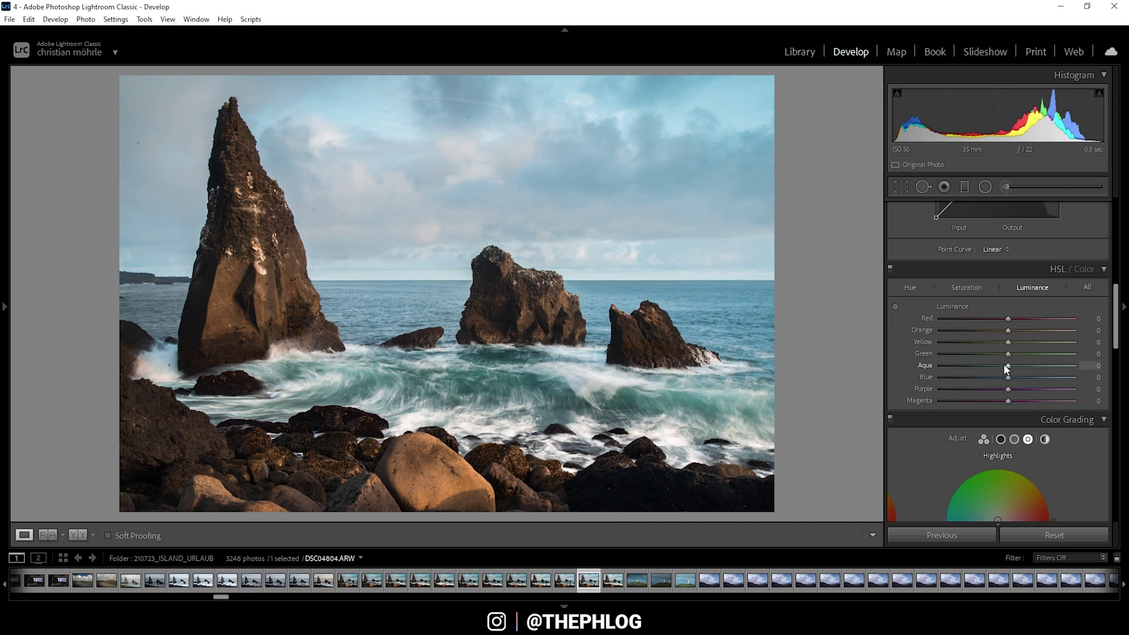
mouse_move(1007, 367)
left_mouse_down()
mouse_move(928, 362)
mouse_move(1043, 360)
mouse_move(979, 364)
mouse_move(1032, 365)
mouse_move(981, 367)
mouse_move(994, 364)
left_mouse_up()
scroll(961, 427, "down", 3)
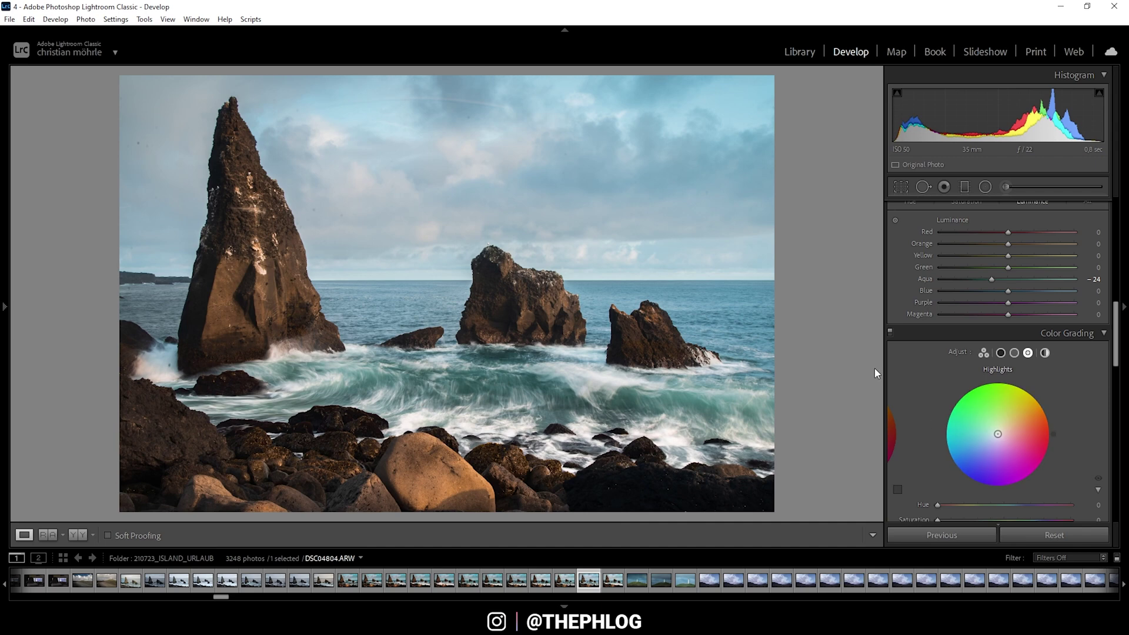
Step: Tint the midtones toward orange-red and lower their colour grading saturation
scroll(1000, 391, "down", 3)
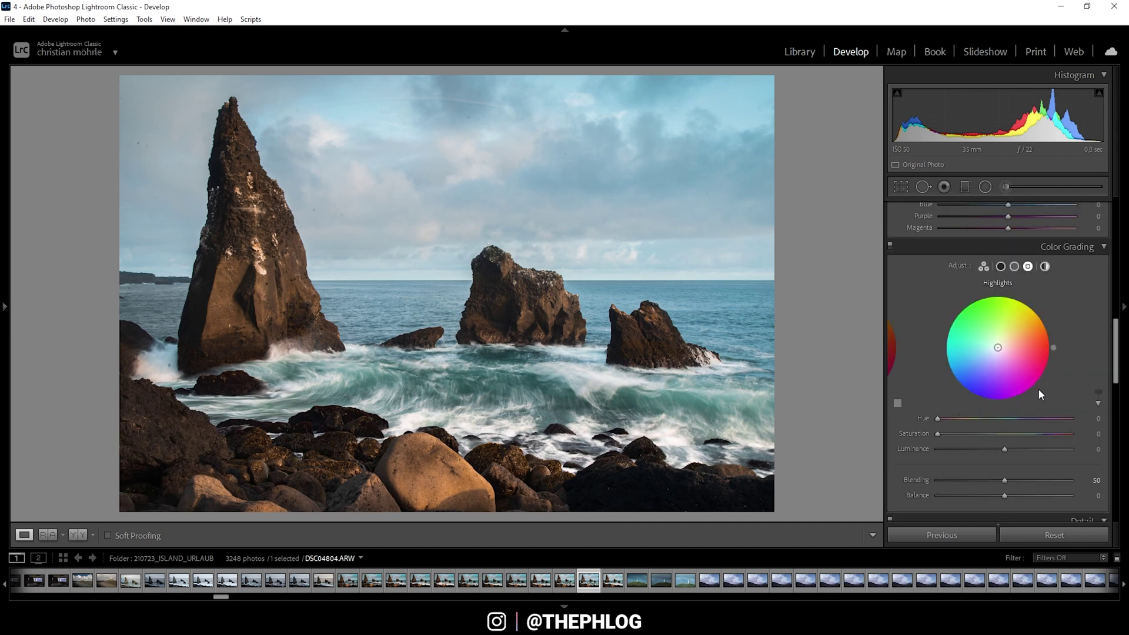
left_click(1014, 267)
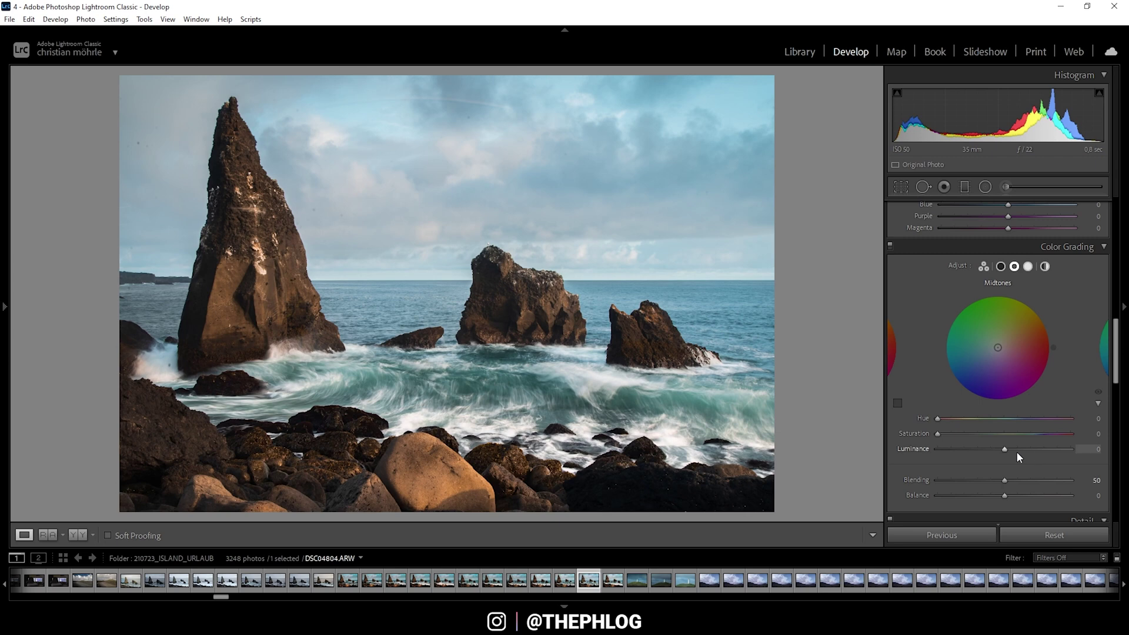
left_click_drag(999, 351, 1005, 345)
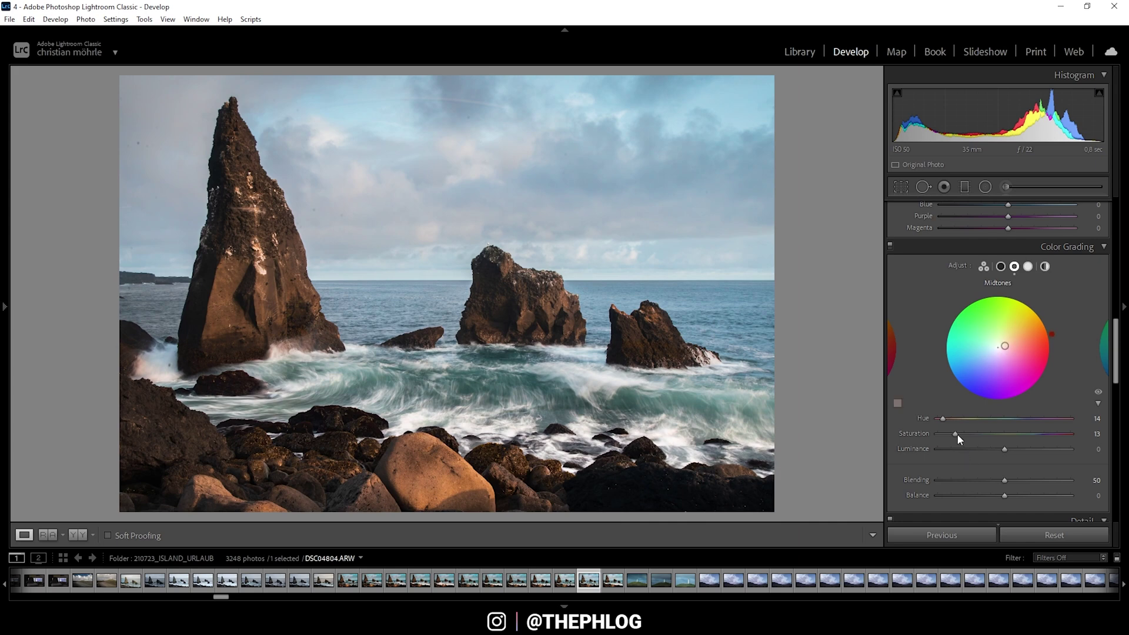
left_click_drag(942, 419, 953, 418)
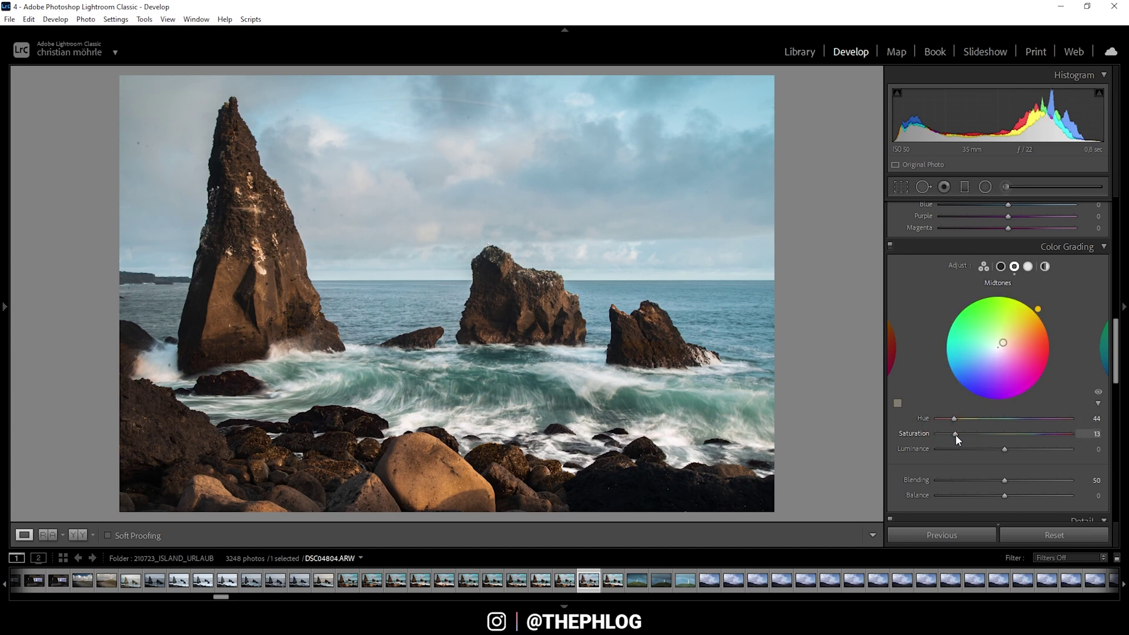
left_click_drag(955, 434, 949, 434)
Step: Give the highlights a Hue of 27 and Saturation of 7, comparing grading off and on
left_click(1029, 267)
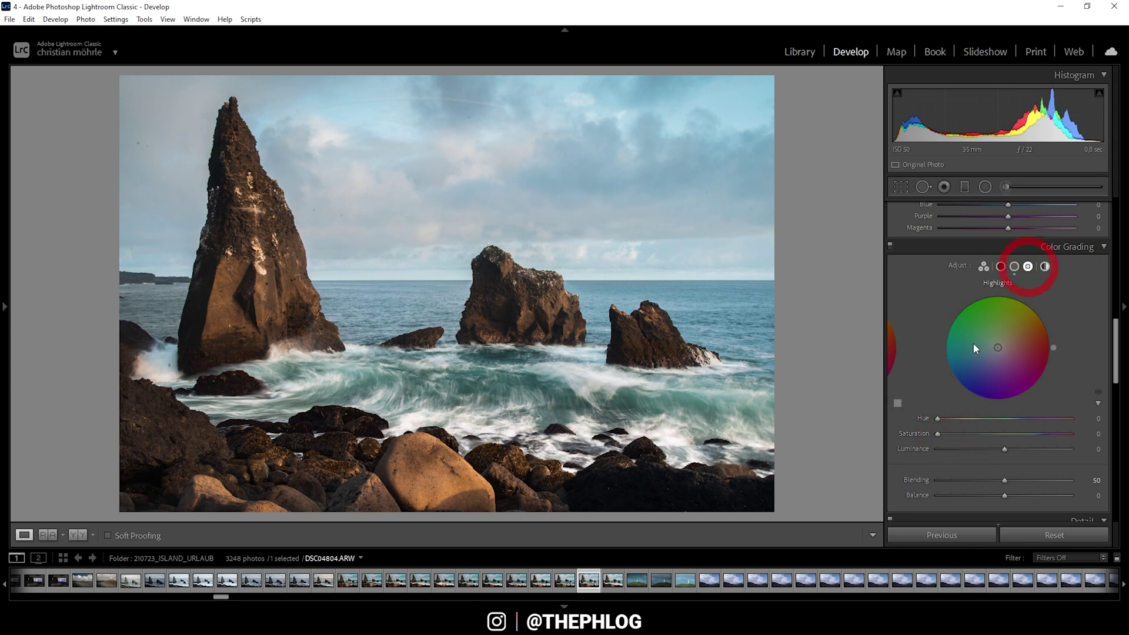
left_click_drag(936, 418, 946, 420)
left_click_drag(938, 434, 951, 434)
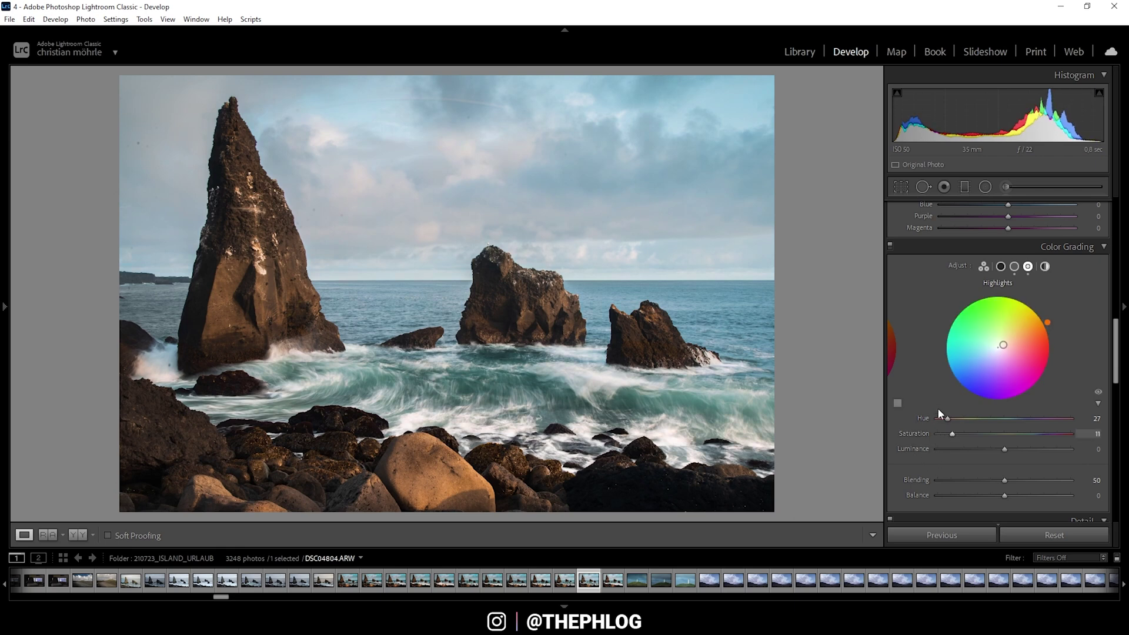
left_click(892, 245)
left_click(891, 245)
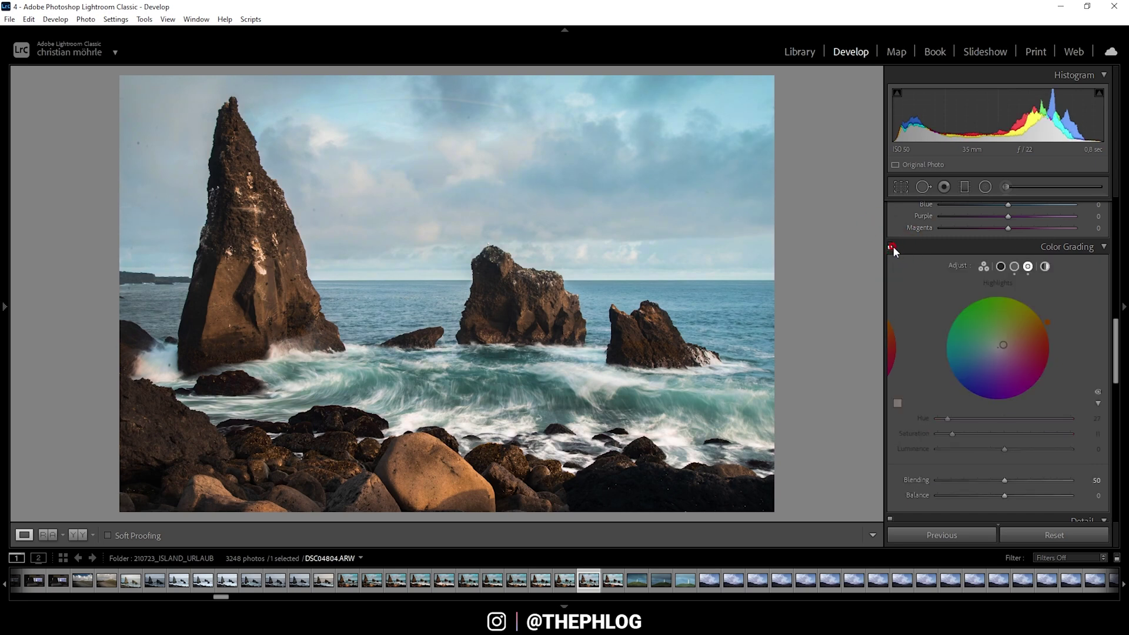
left_click(893, 246)
Step: Set Blue Primary Hue to -19 and Saturation to +11, then view the neighbouring DSC04803 shot
left_click(893, 246)
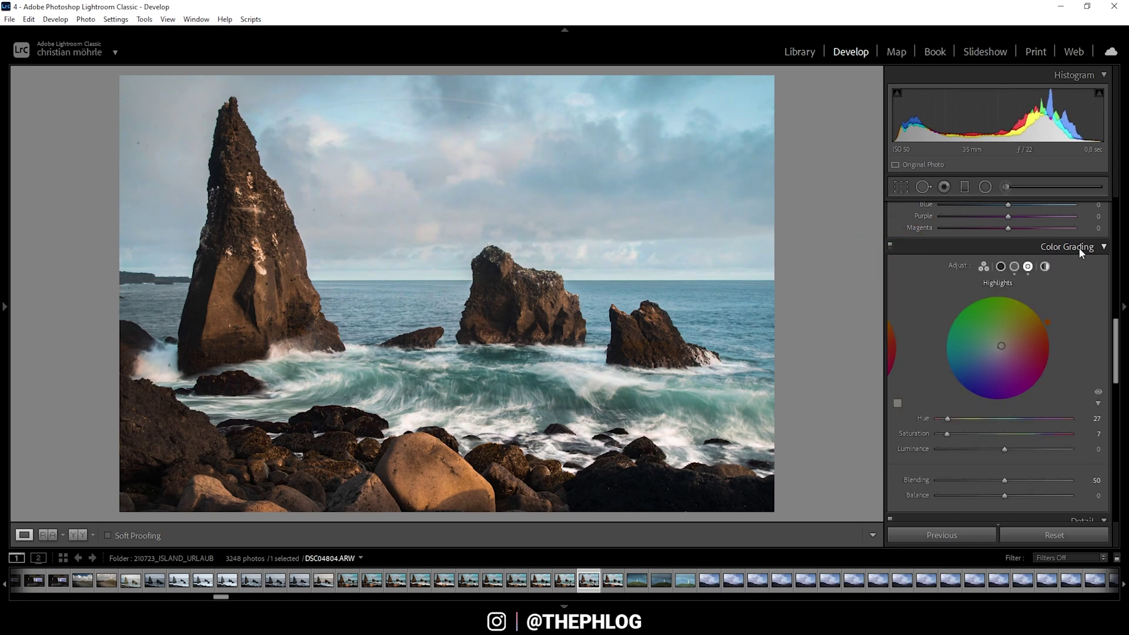
left_click(1078, 249)
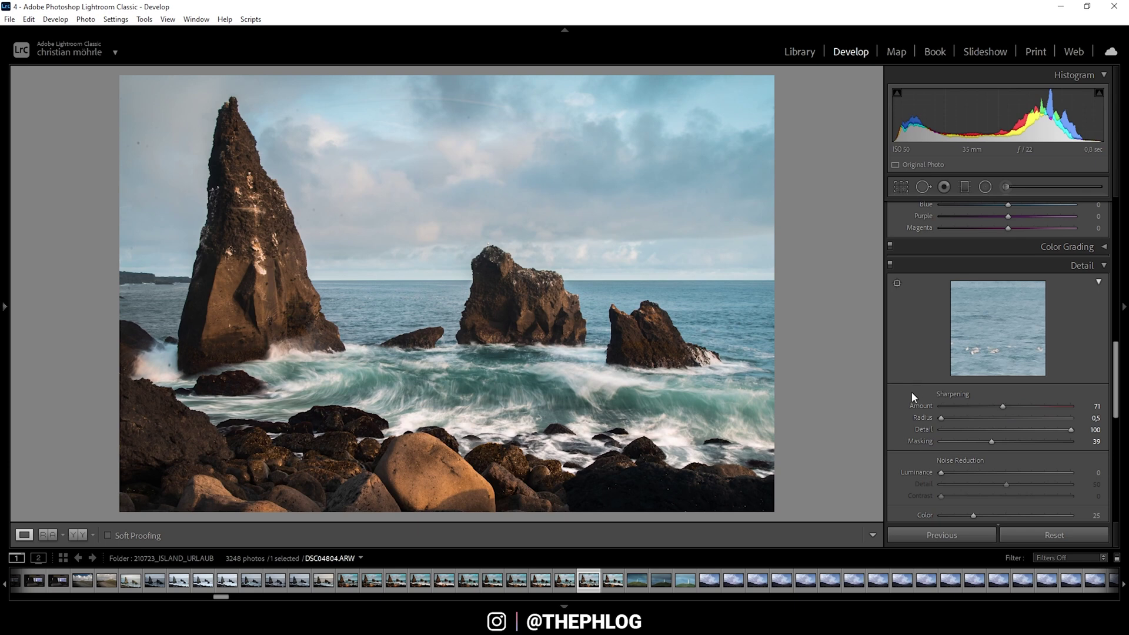
scroll(899, 335, "down", 5)
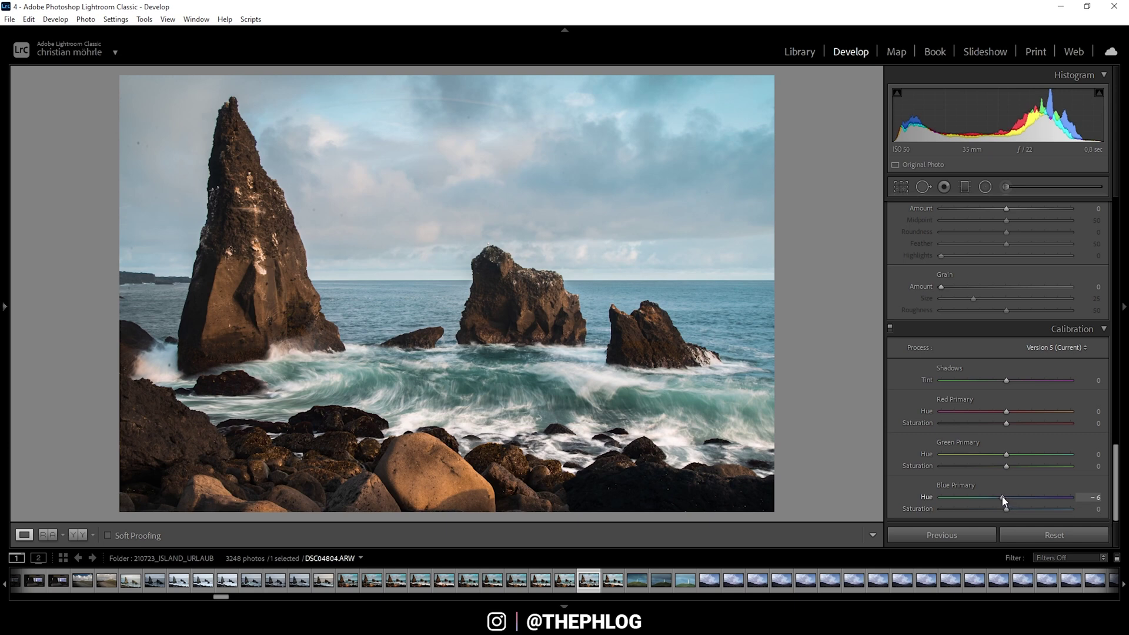
left_click_drag(1002, 497, 1001, 497)
left_click_drag(1000, 497, 990, 497)
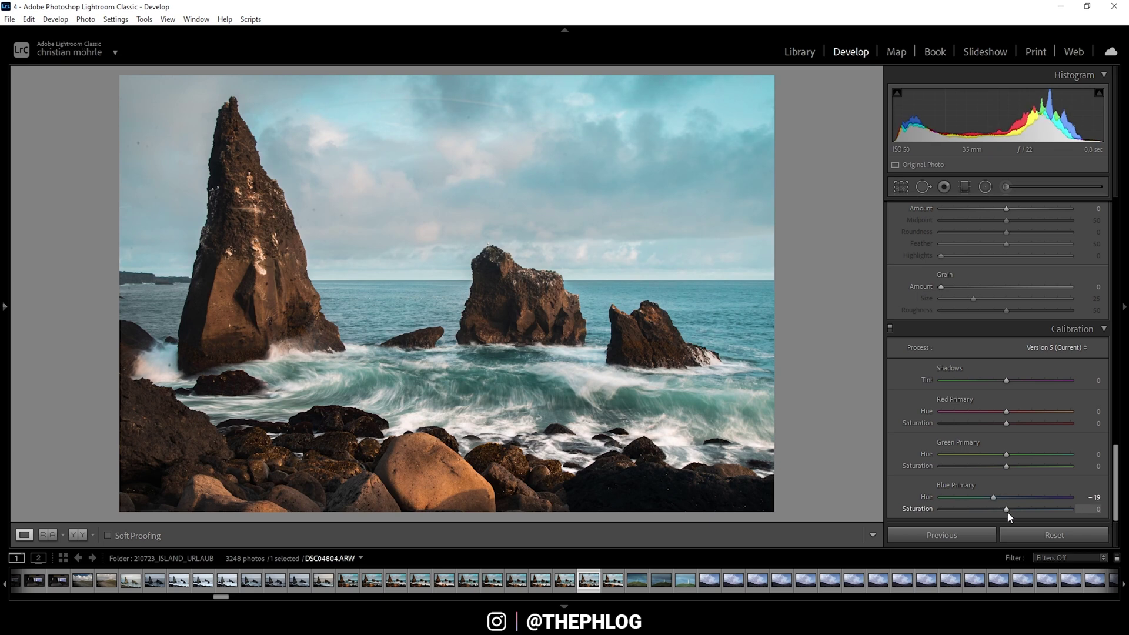
left_click_drag(1012, 513, 1018, 514)
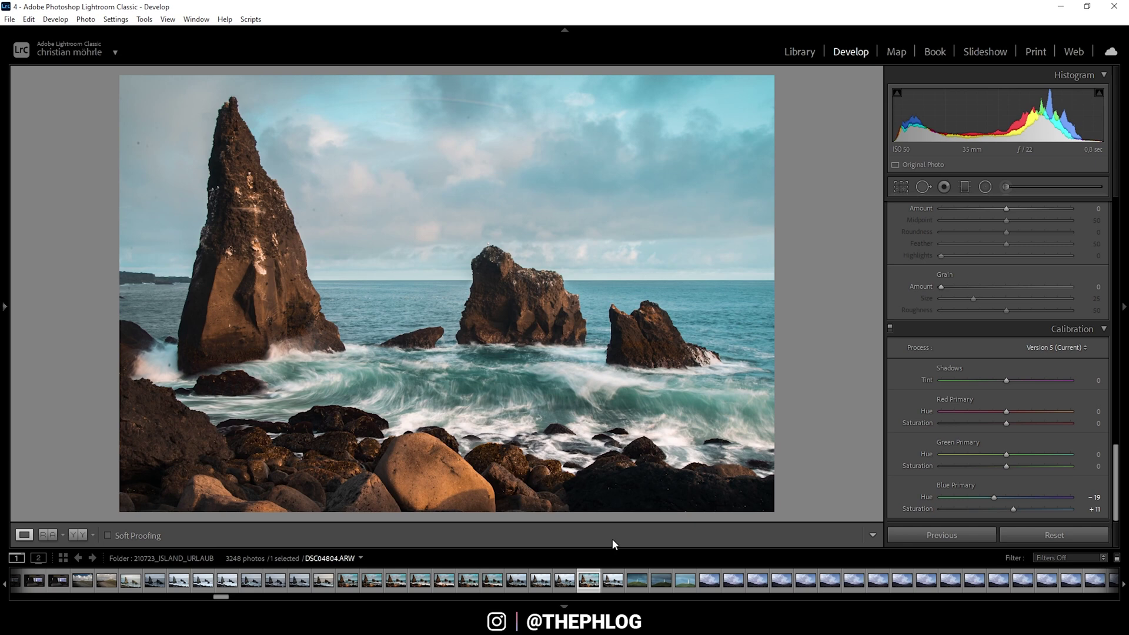
left_click(564, 586)
left_click(537, 588)
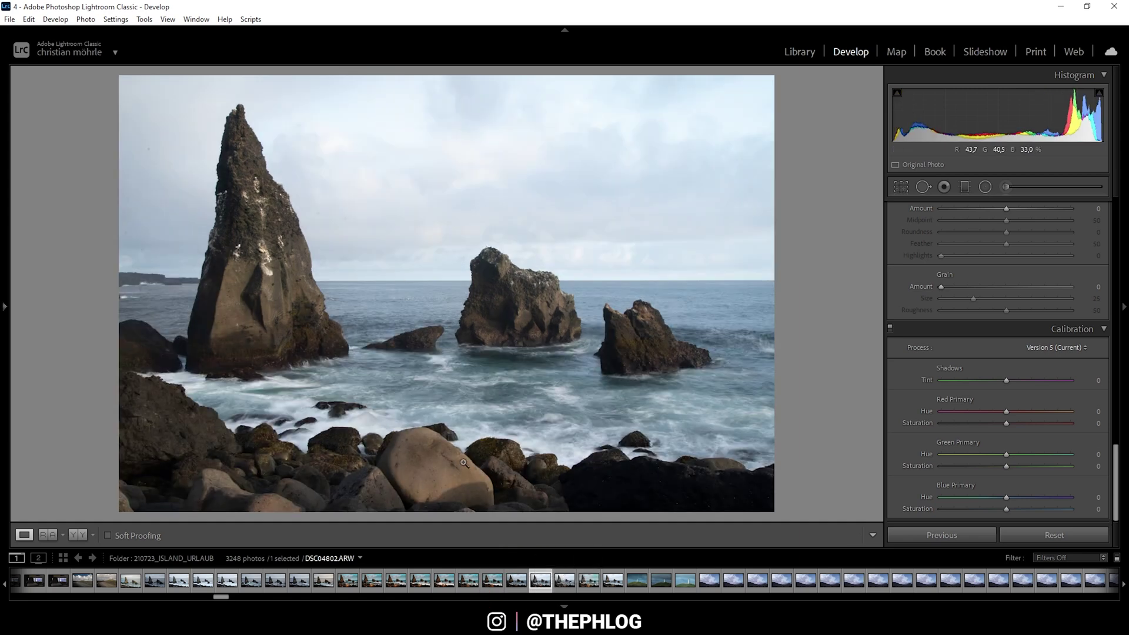
Step: Select the edited photo plus its two neighbours and synchronize the settings across all three
left_click(565, 581)
left_click(613, 581)
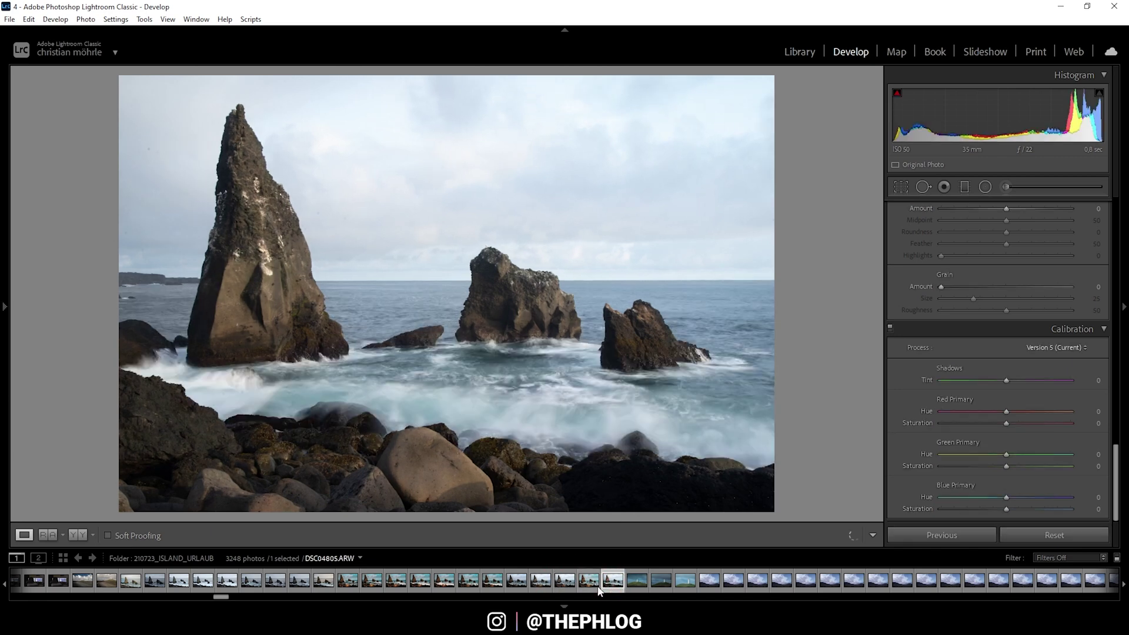
left_click(593, 583)
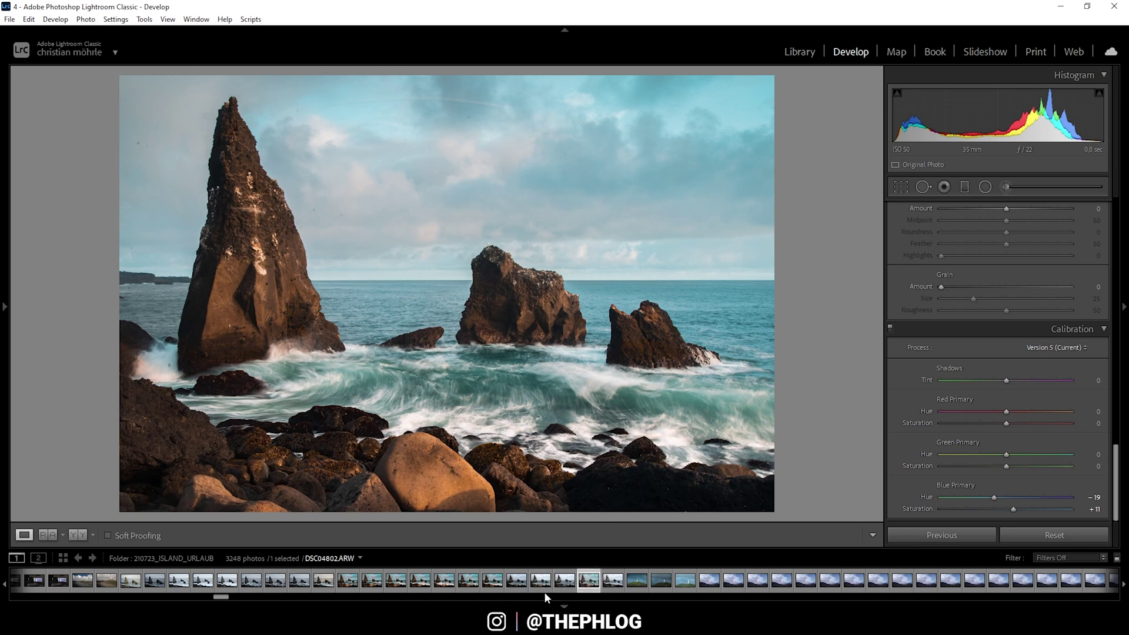
left_click(546, 582, "shift")
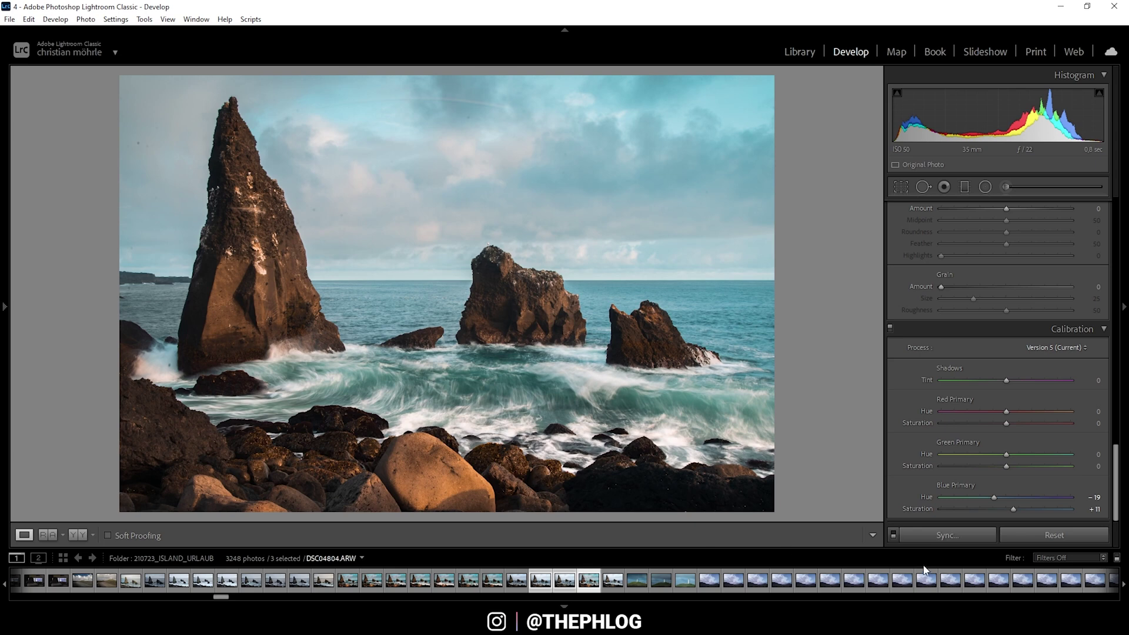
left_click(935, 536)
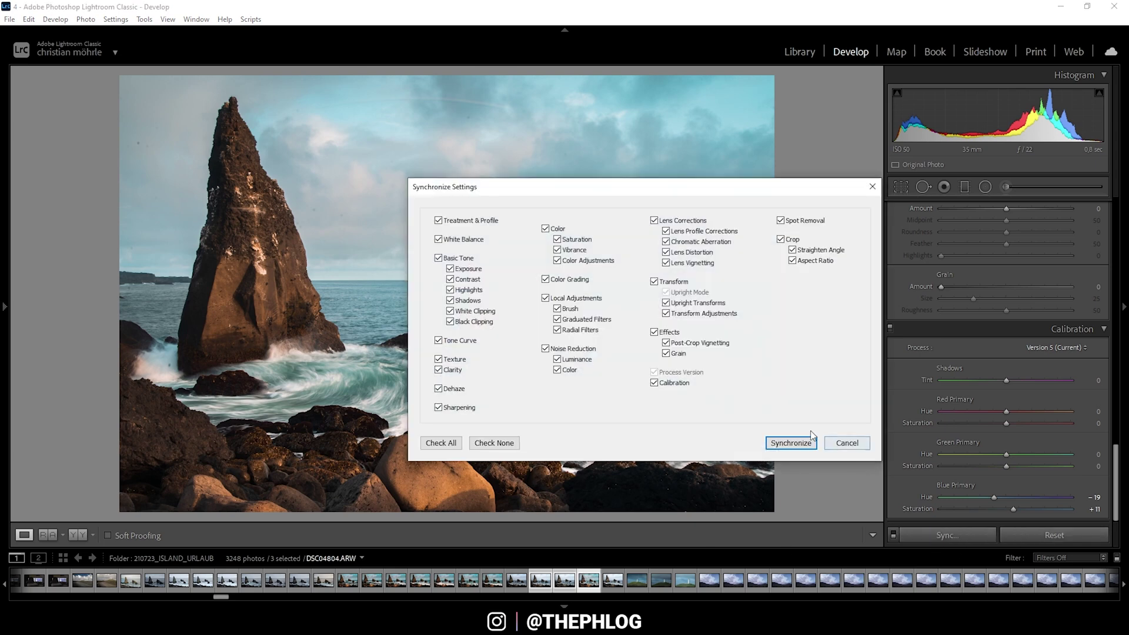
left_click(782, 444)
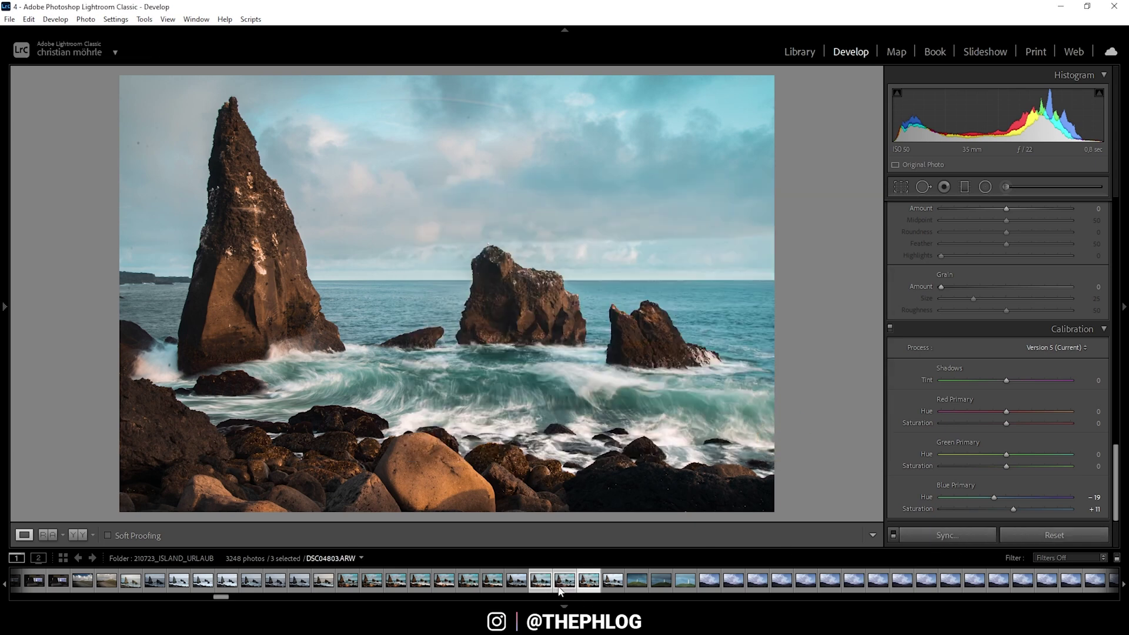
Step: Open the three selected photos in Adobe Photoshop with Edit In
right_click(551, 584)
mouse_move(646, 306)
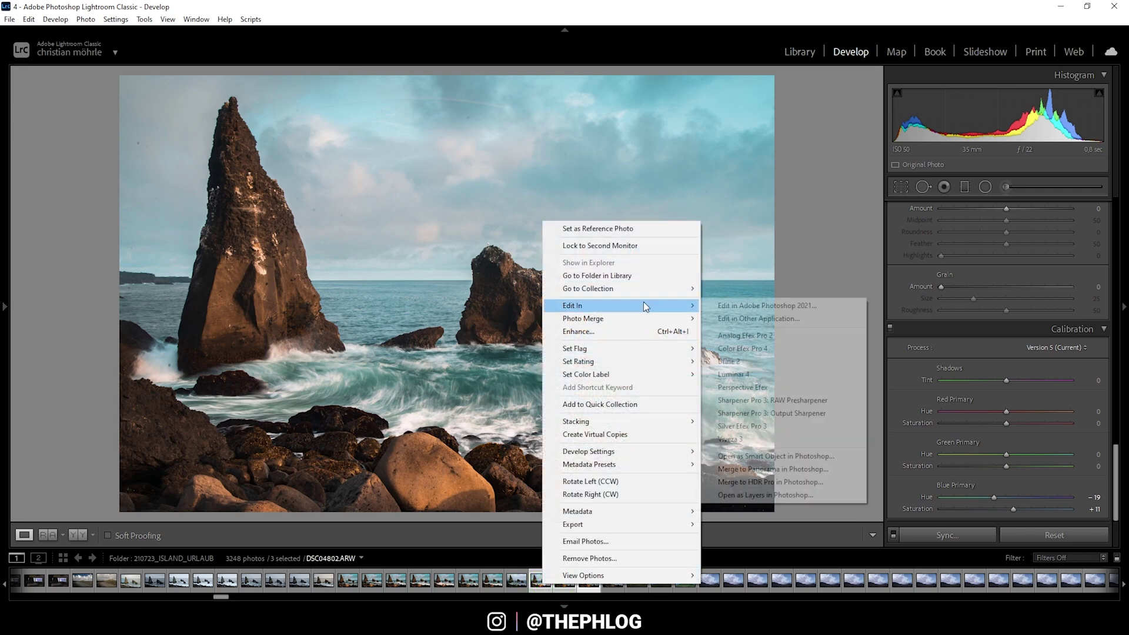
left_click(716, 311)
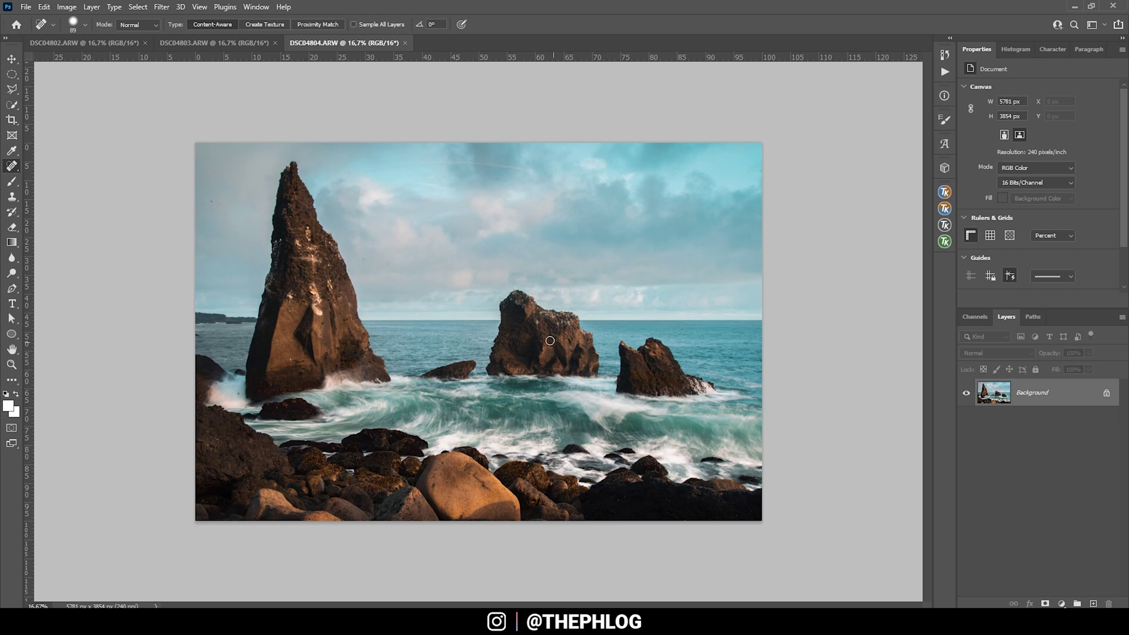
Step: Compare DSC04803 with DSC04804, then close DSC04803 without saving
left_click(240, 47)
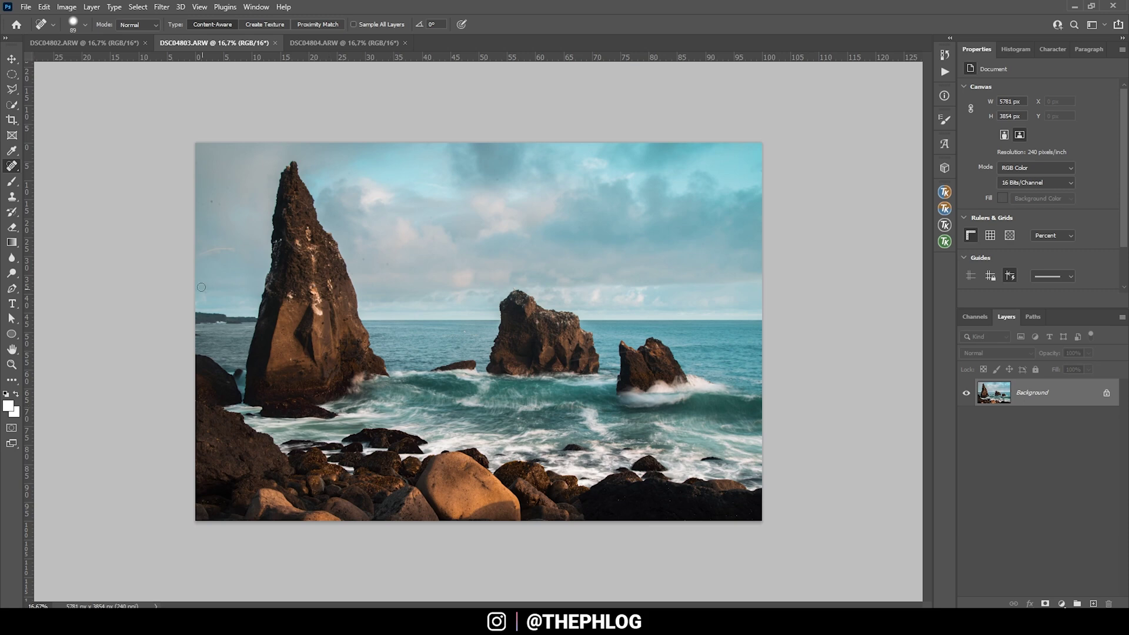
left_click(356, 42)
left_click(281, 48)
left_click(275, 43)
left_click(558, 230)
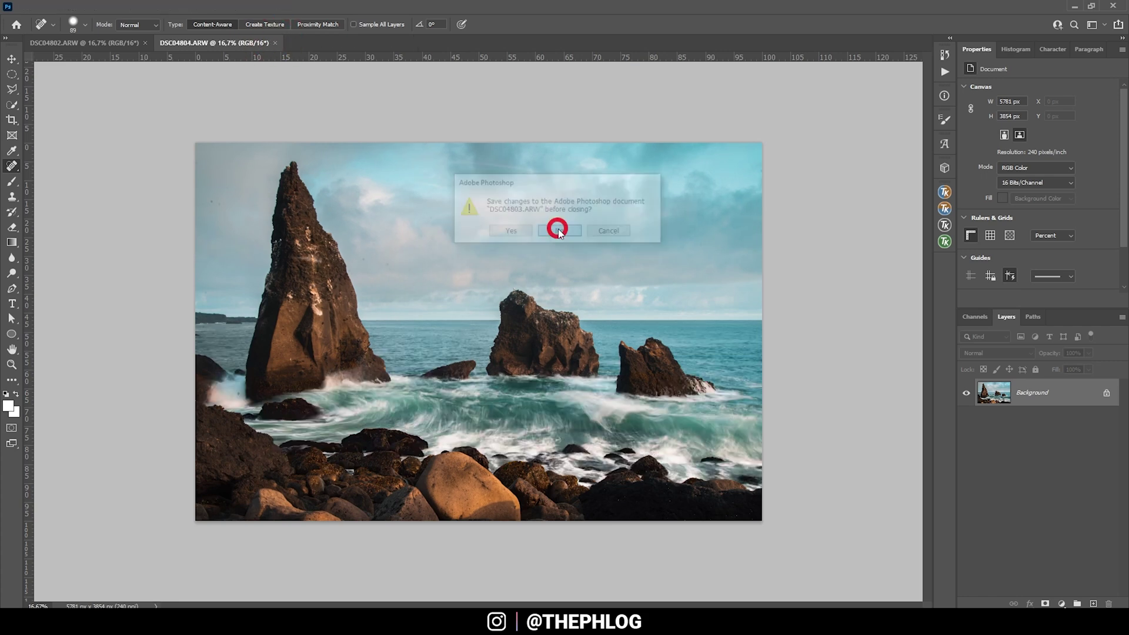
Step: Copy the DSC04802 calmer-wave shot onto DSC04804 as a new layer
left_click(113, 43)
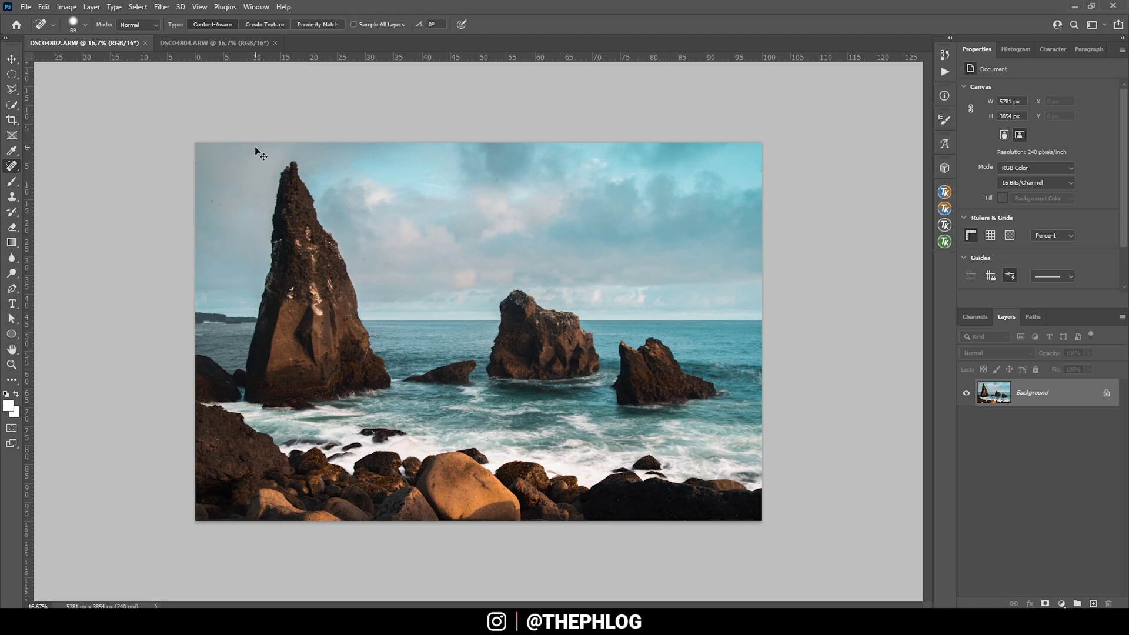
left_click(207, 43)
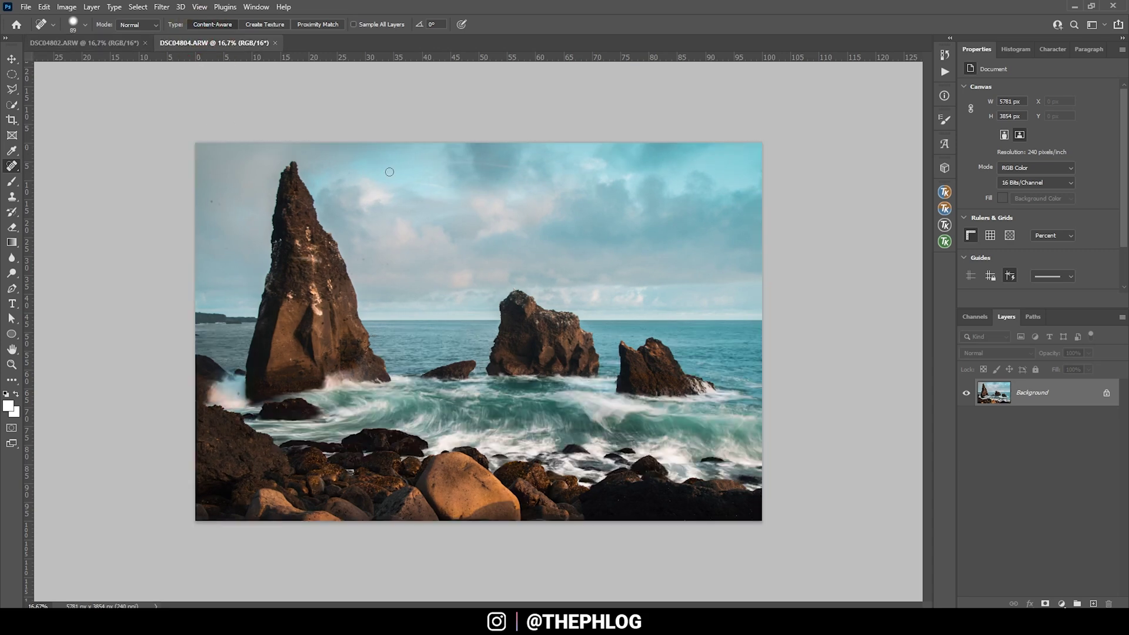
left_click_drag(542, 212, 543, 211)
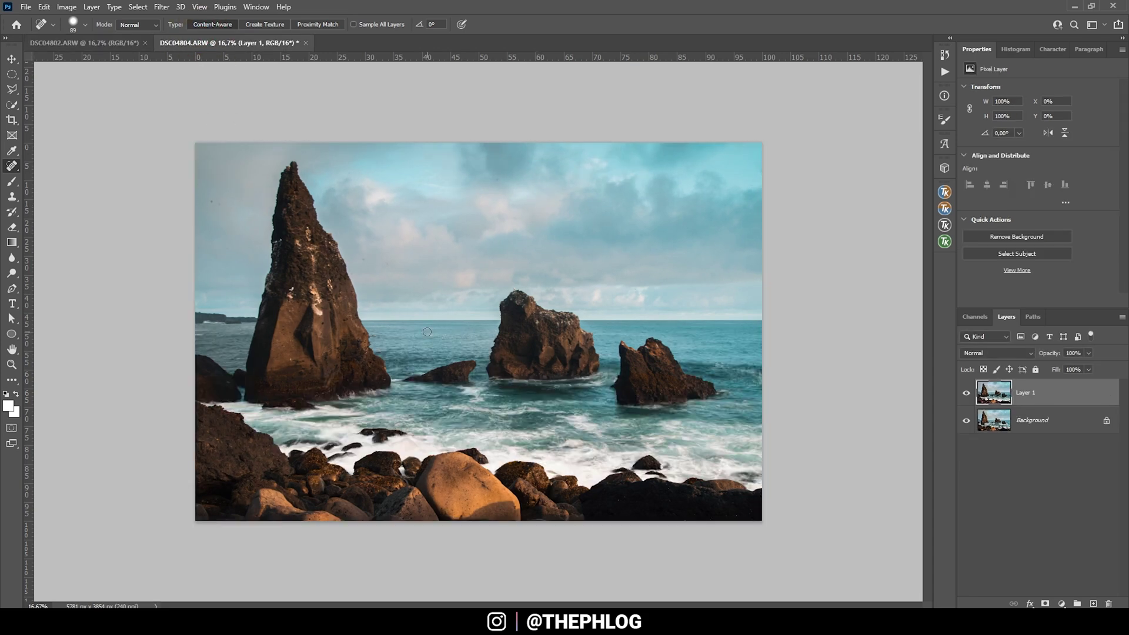
Step: Give the new layer an inverted black mask and paint the calmer shot over the foreground rocks
left_click(1045, 604)
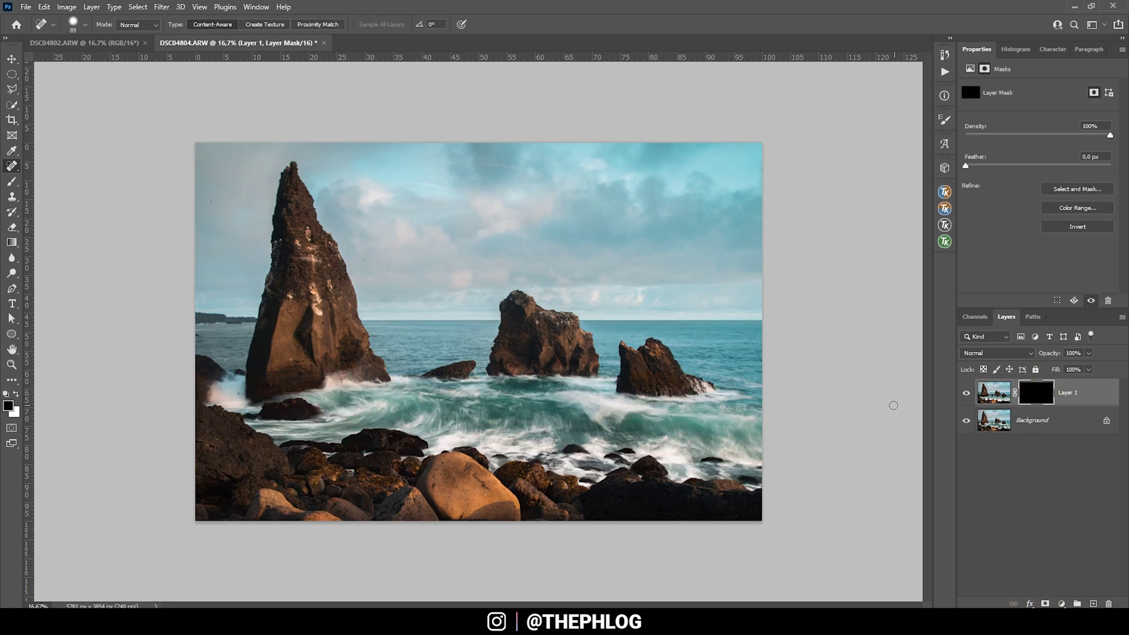
key("b")
key("bracketright")
key("bracketright")
key("bracketright")
key("bracketright")
key("bracketright")
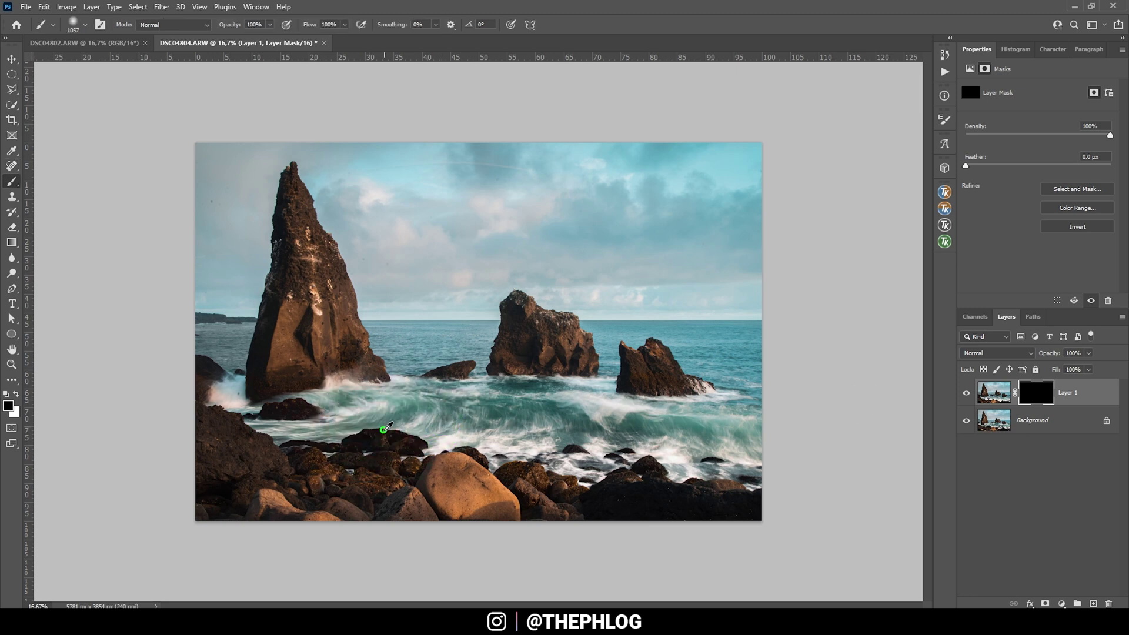
key("x")
mouse_move(294, 453)
left_mouse_down()
mouse_move(253, 443)
mouse_move(270, 466)
mouse_move(375, 470)
mouse_move(376, 447)
mouse_move(305, 388)
mouse_move(305, 474)
mouse_move(719, 504)
mouse_move(209, 398)
mouse_move(206, 367)
left_mouse_up()
Step: Reveal the second shot in the upper sky, then merge both layers into one Background
left_click(967, 396)
left_click(967, 396)
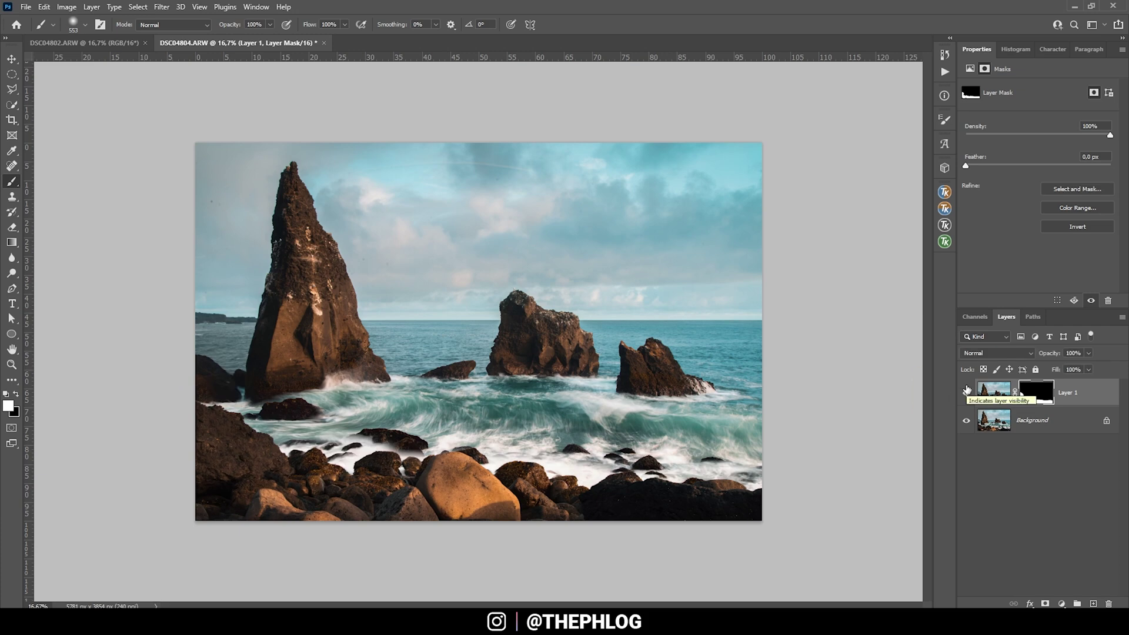
left_click(967, 396)
left_click(967, 396)
left_click(967, 394)
left_click(968, 394)
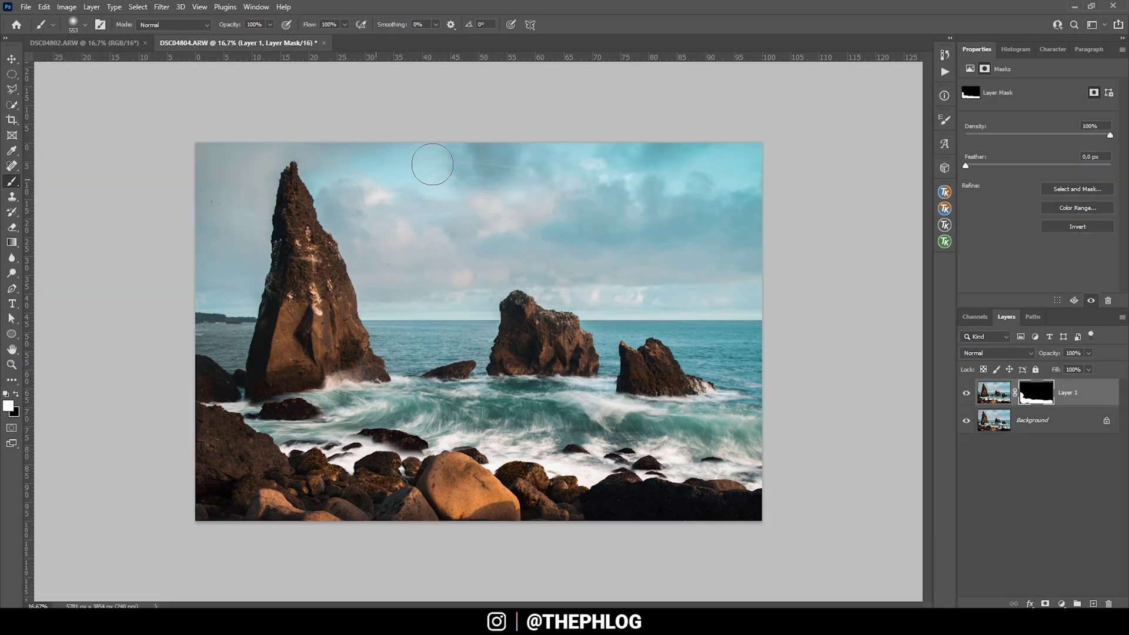
mouse_move(431, 164)
left_mouse_down()
mouse_move(486, 162)
mouse_move(577, 197)
left_mouse_up()
key("ctrl+alt+a")
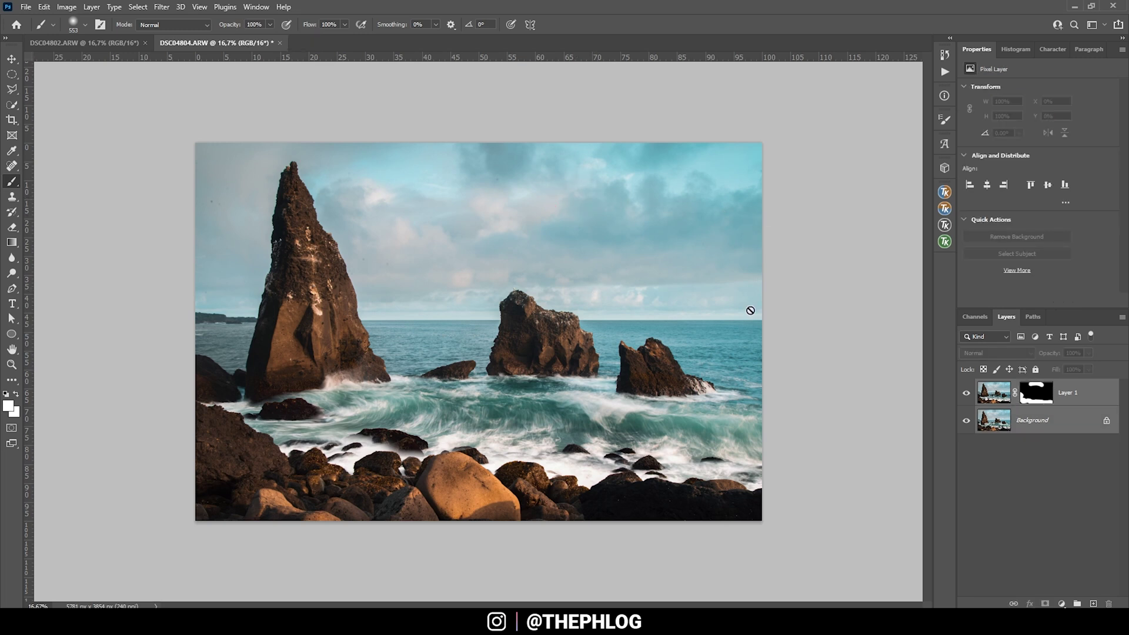
key("ctrl+e")
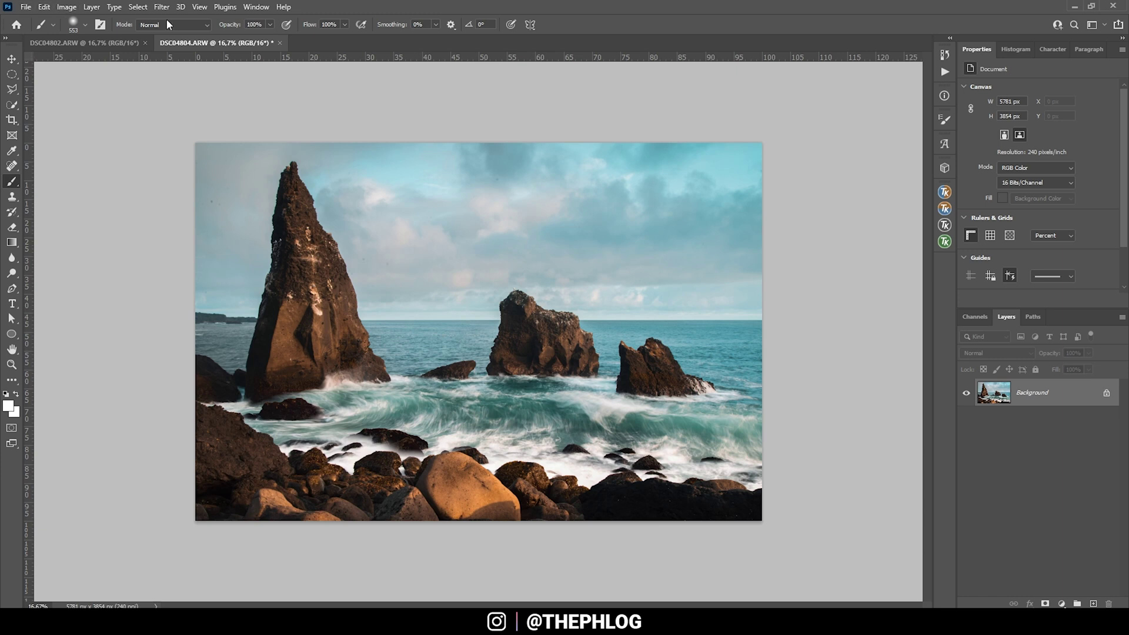
Step: Select the sky with Select > Sky, copy it to Layer 1, and load it as a selection
left_click(138, 7)
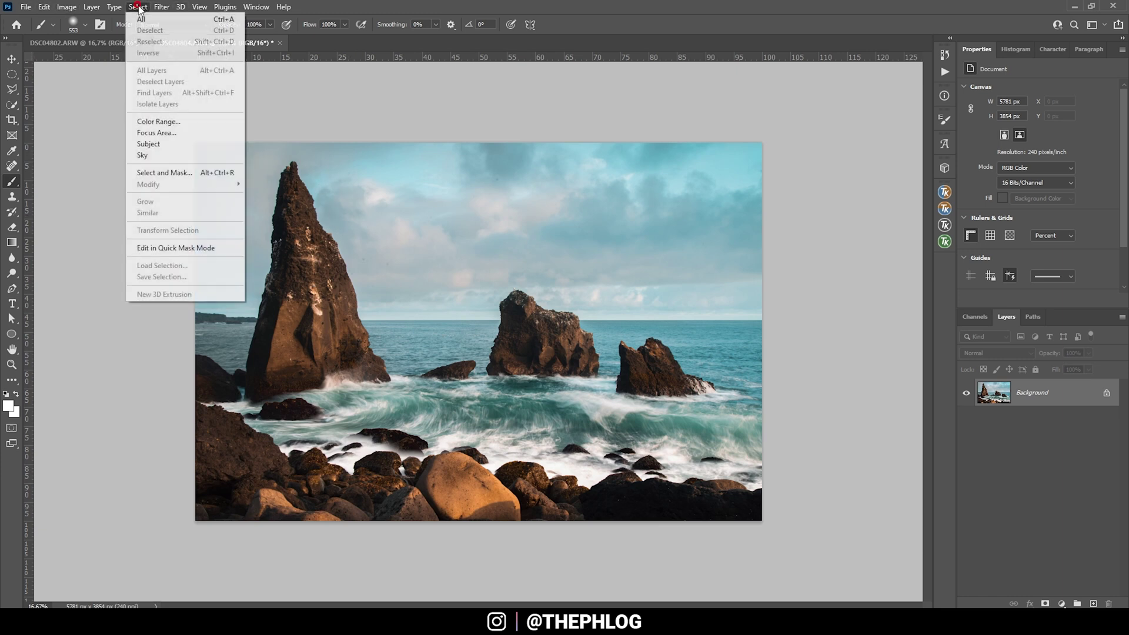
left_click(184, 157)
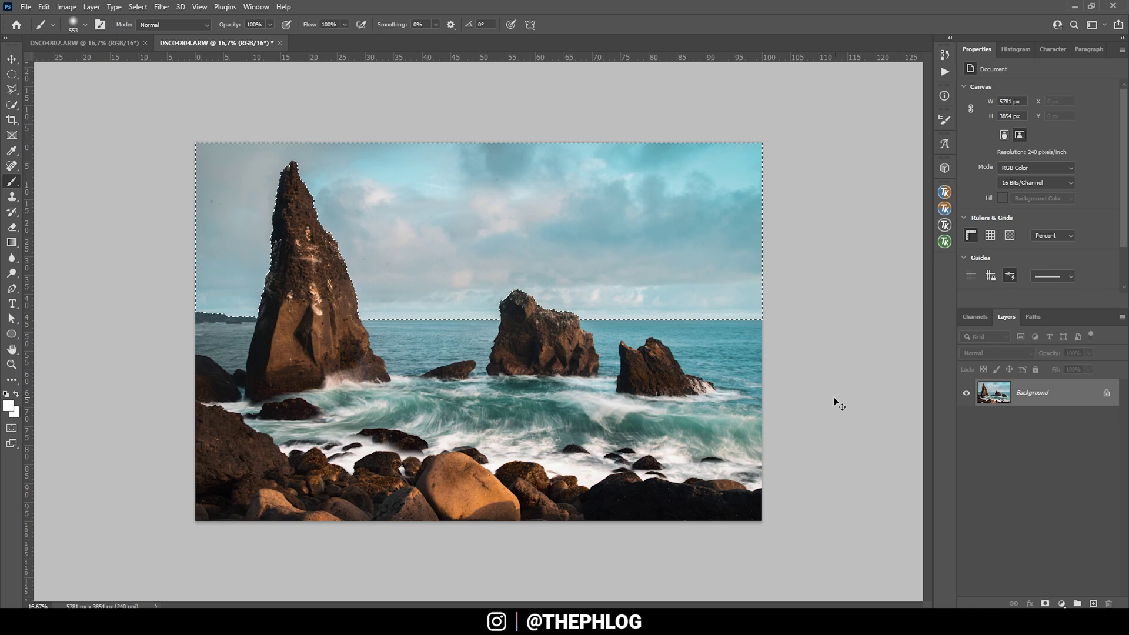
key("ctrl+j")
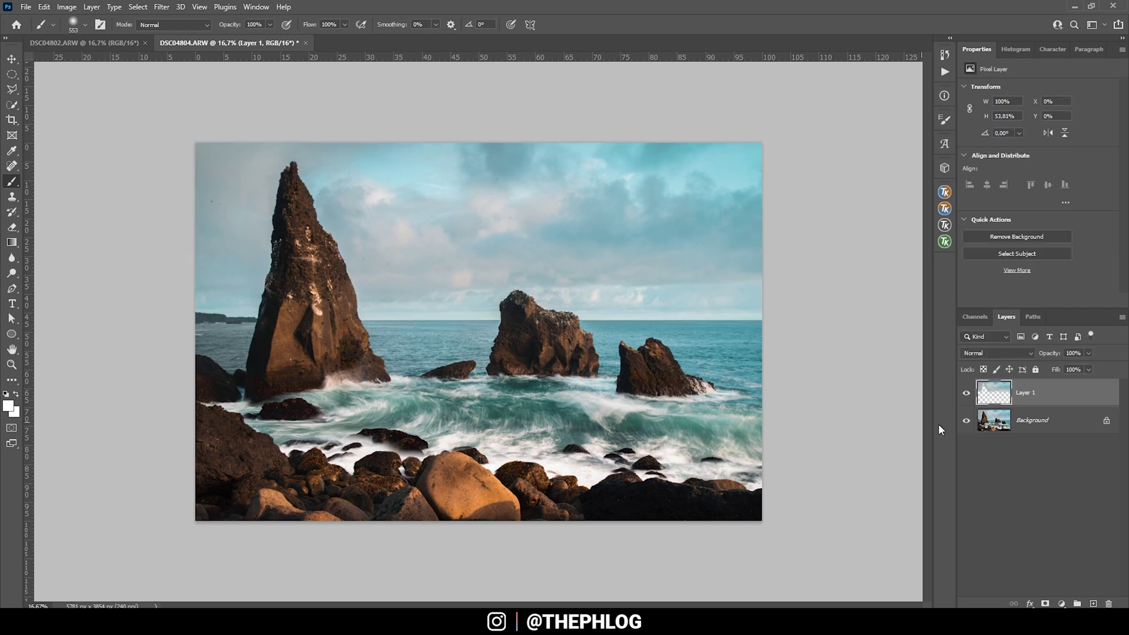
left_click(996, 392, "ctrl")
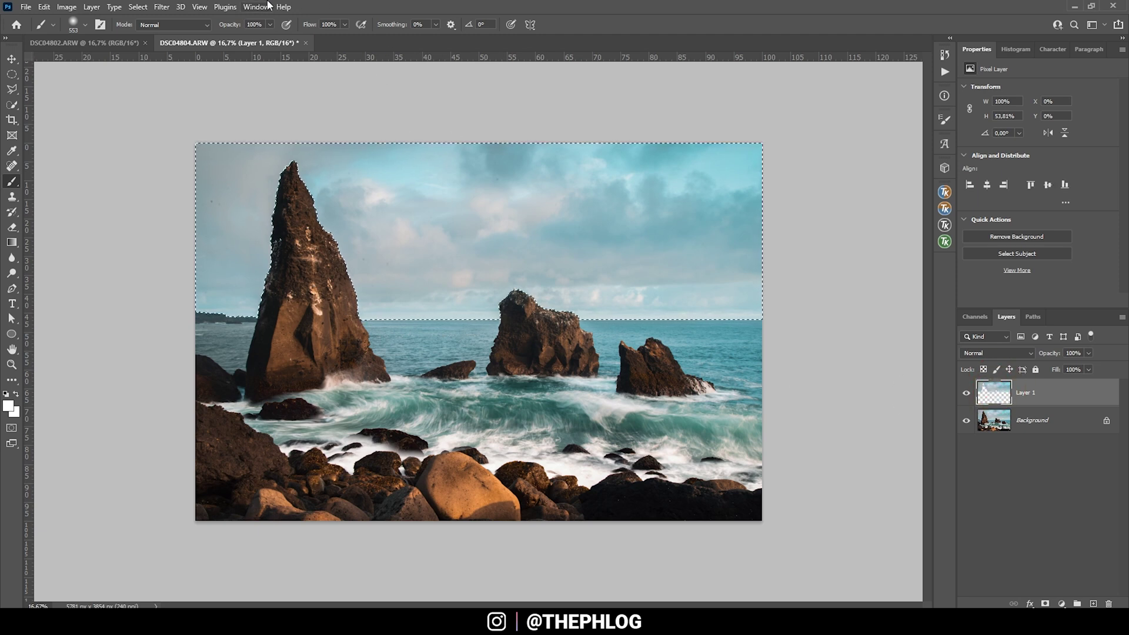
left_click(162, 7)
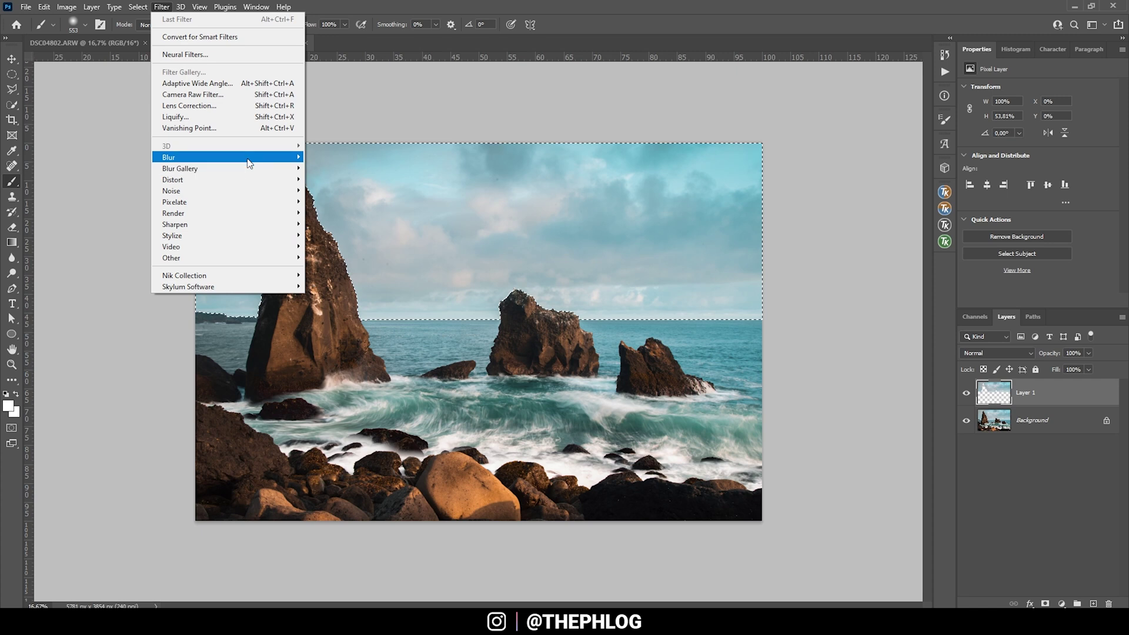
Step: Apply a horizontal Motion Blur (Angle 0, Distance 48 px) to the sky and deselect
mouse_move(249, 164)
left_click(352, 226)
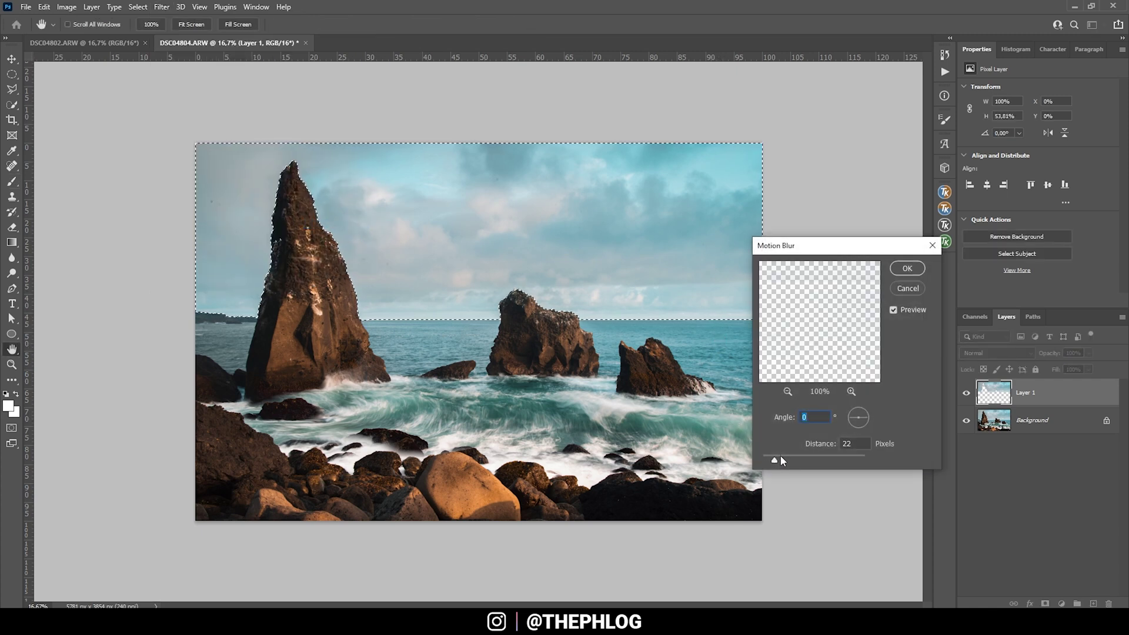
left_click_drag(781, 457, 798, 460)
left_click(907, 268)
key("ctrl+d")
Step: Merge the blurred sky layer with the Background into a single layer
key("b")
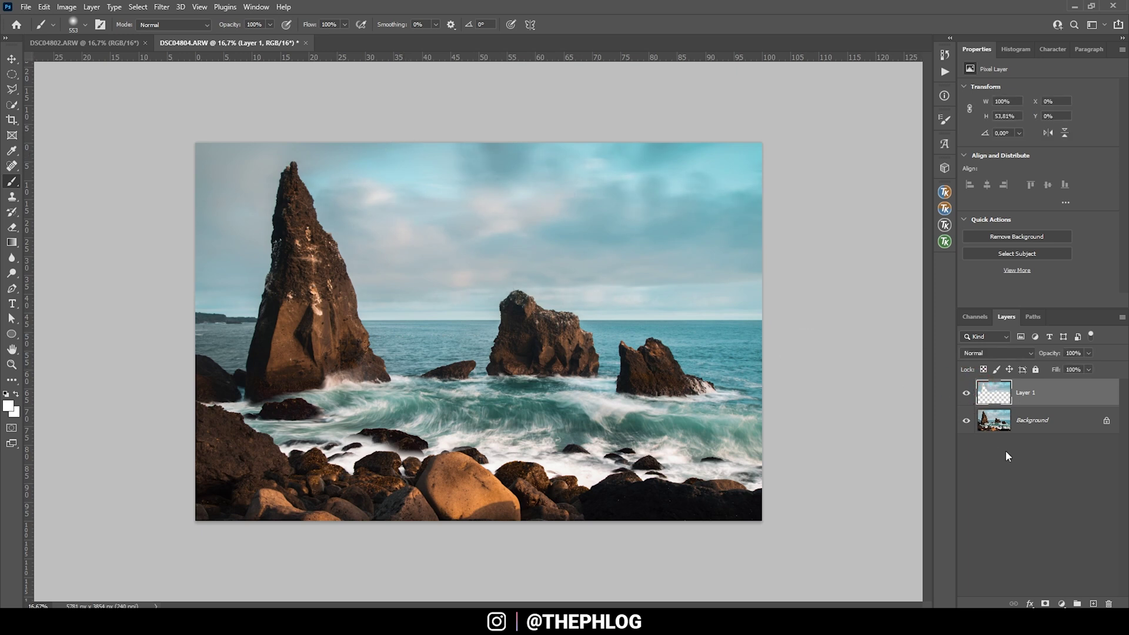
left_click(1013, 429, "shift")
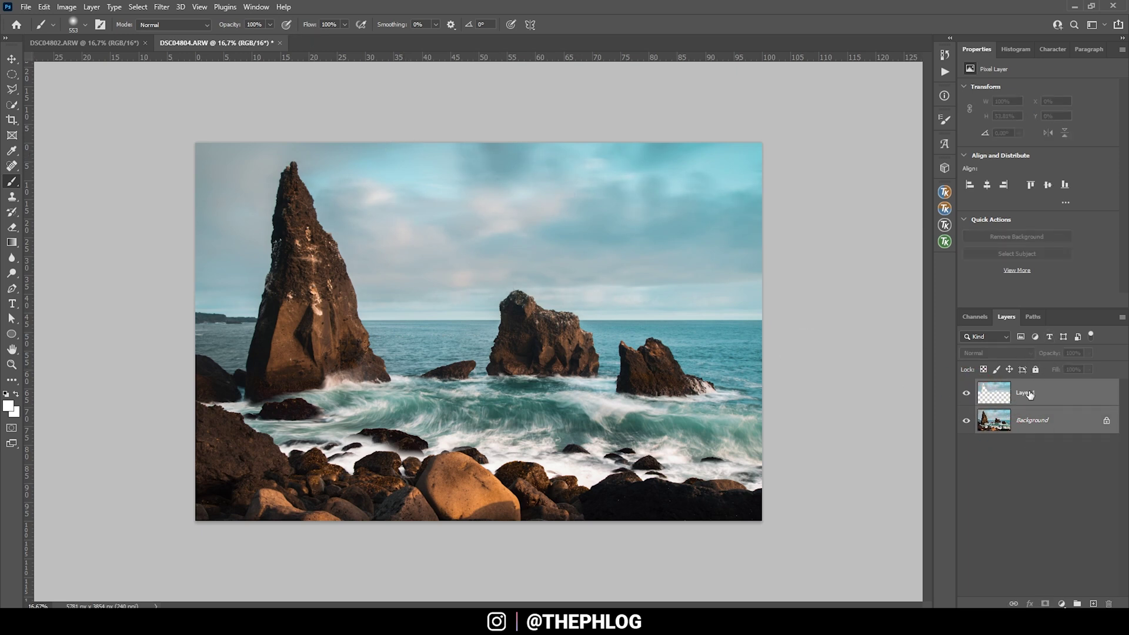
key("ctrl+e")
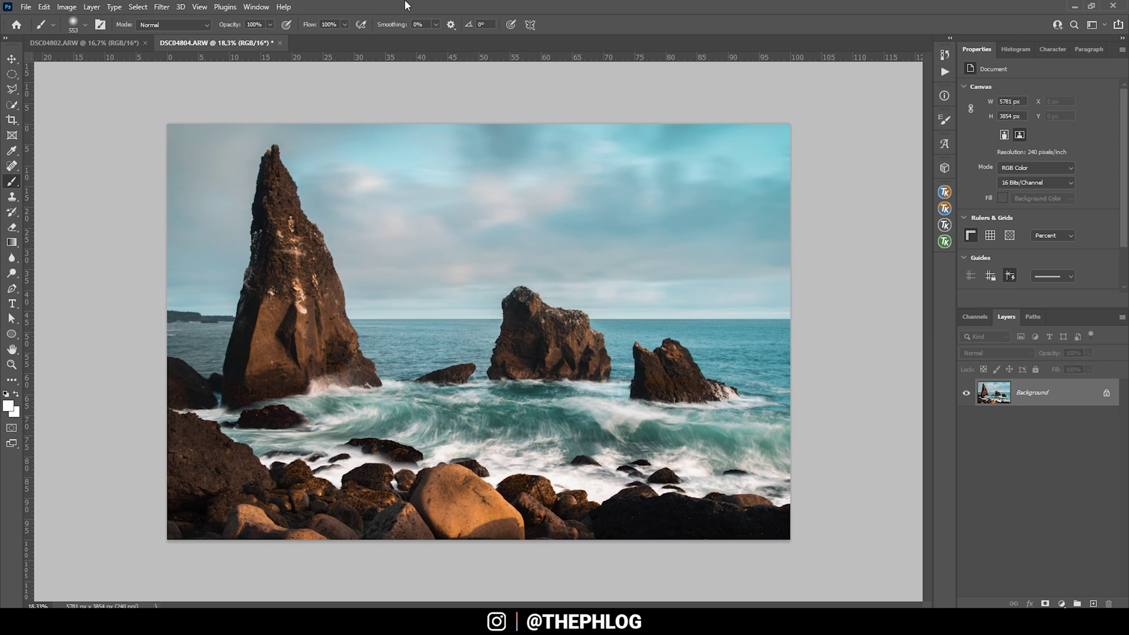
Step: Apply the Polarisation filter in Color Efex Pro 4 at 78% strength
left_click(169, 5)
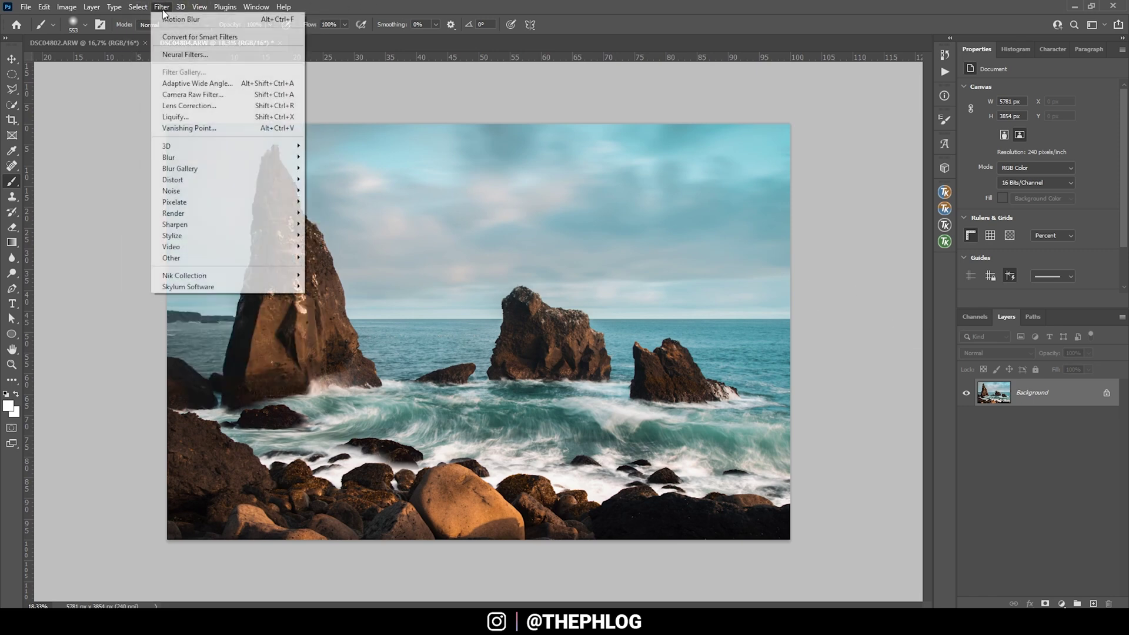
mouse_move(280, 288)
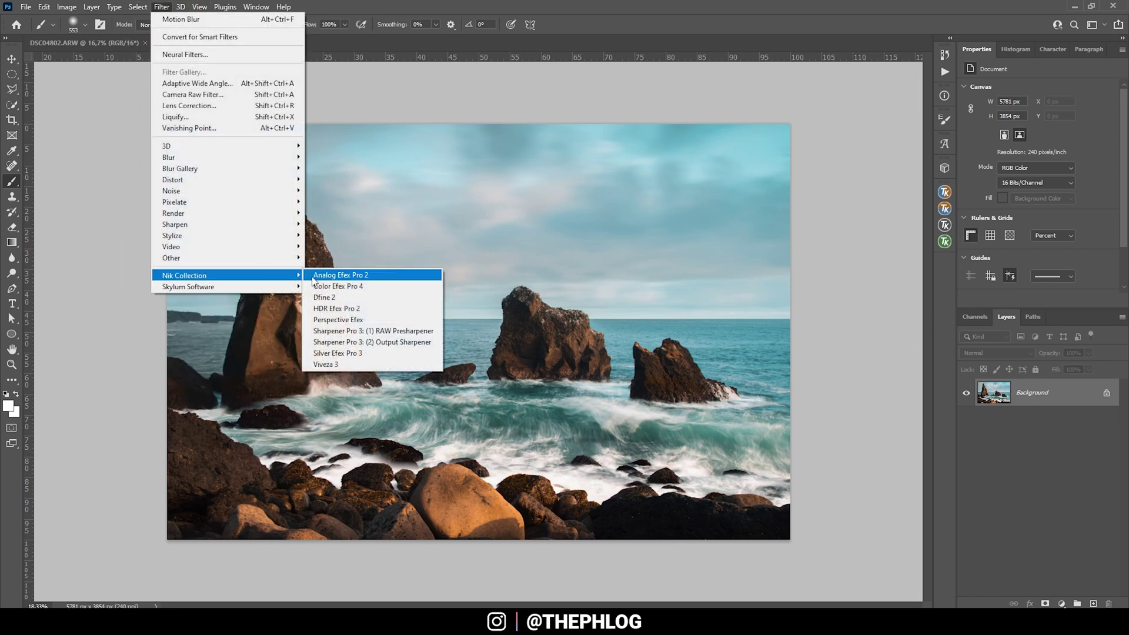
left_click(324, 284)
left_click_drag(260, 344, 260, 349)
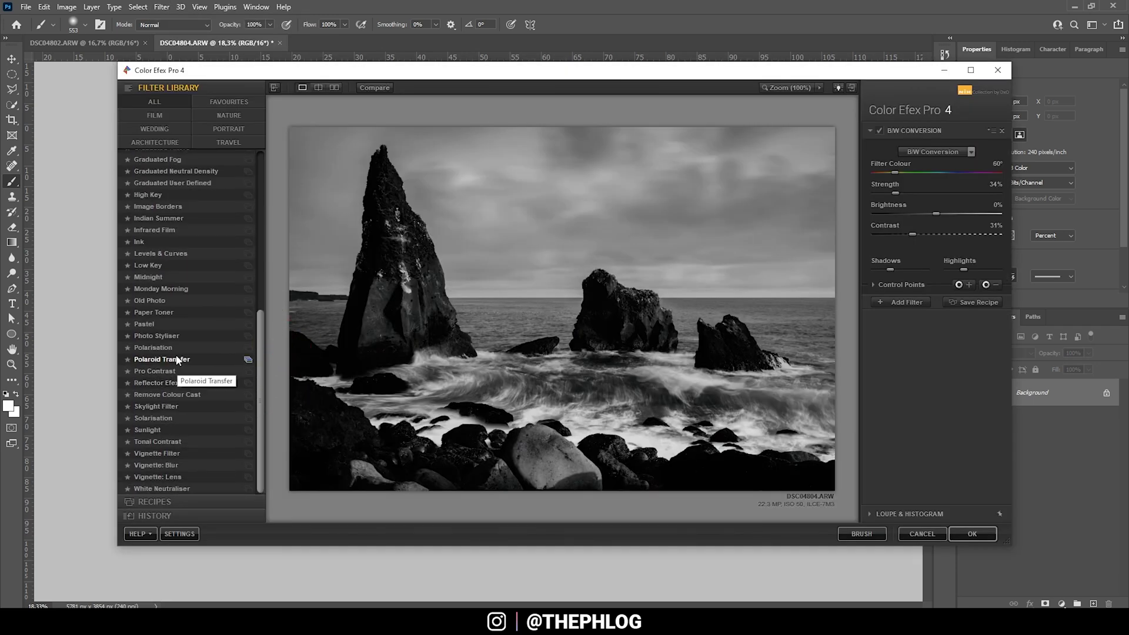
left_click(152, 347)
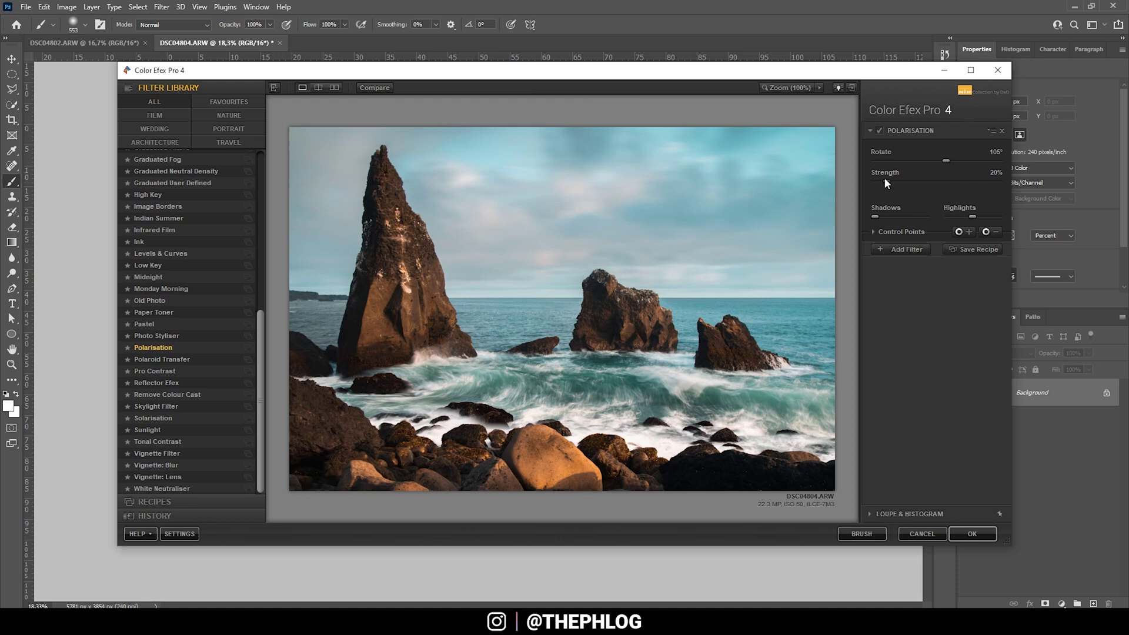
left_click_drag(887, 180, 933, 180)
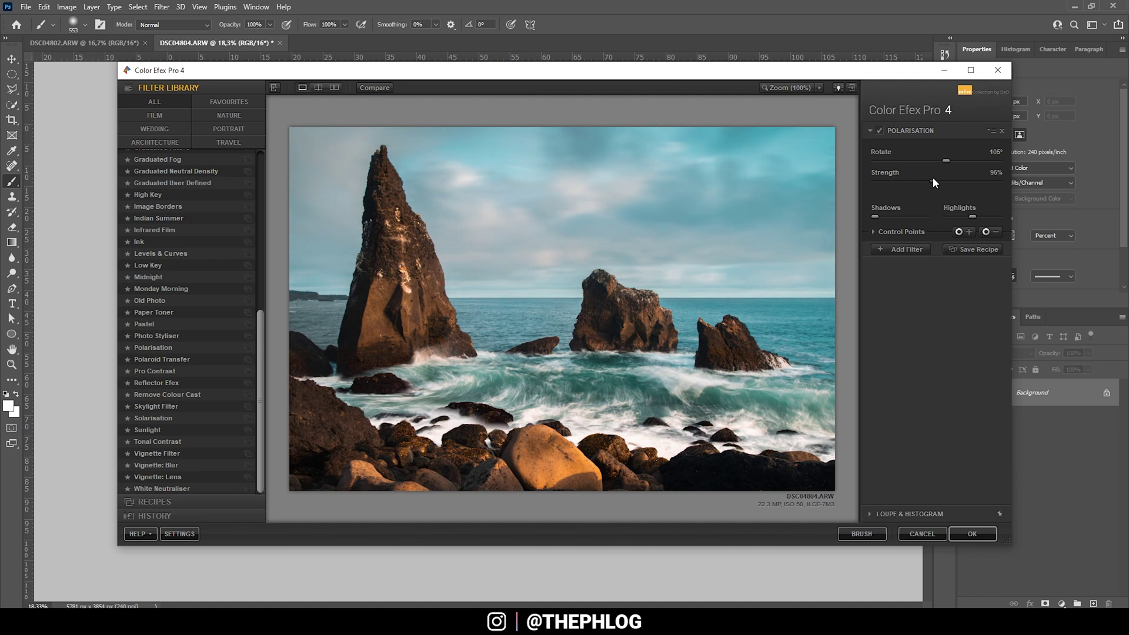
Step: Stack Pro Contrast with 20% dynamic contrast and apply both filters to Photoshop
left_click(904, 252)
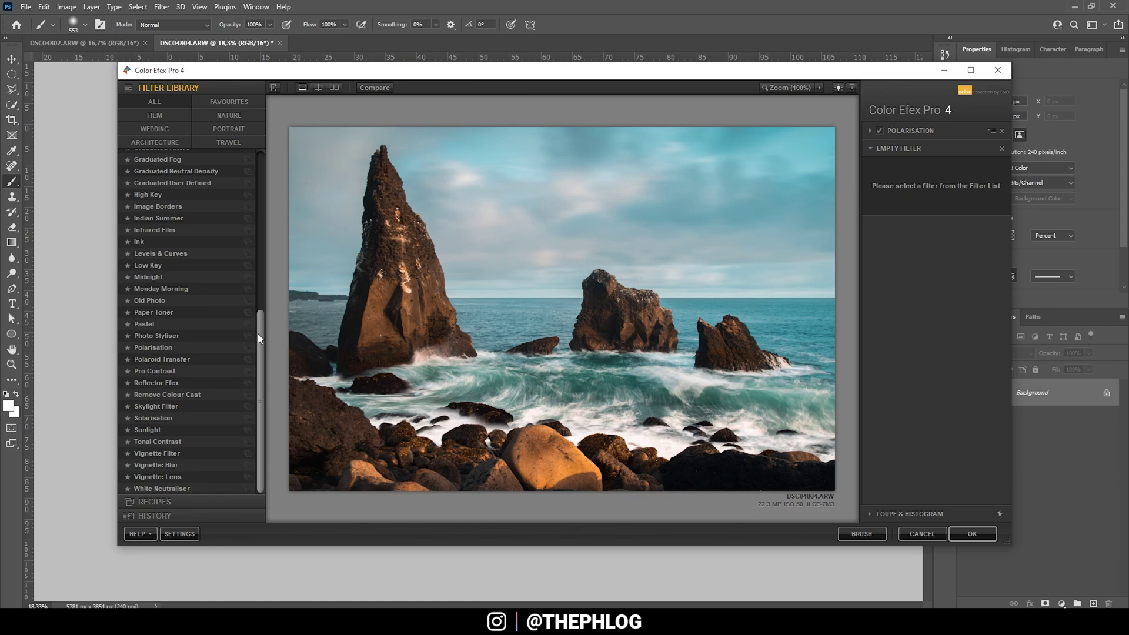
left_click(155, 372)
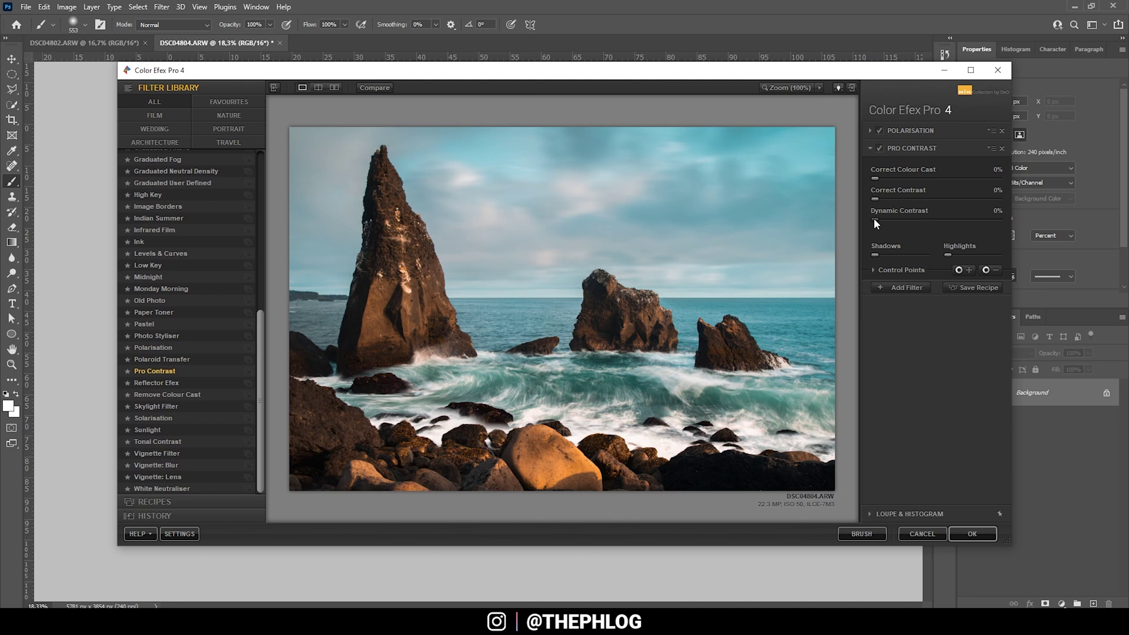
left_click_drag(876, 218, 899, 218)
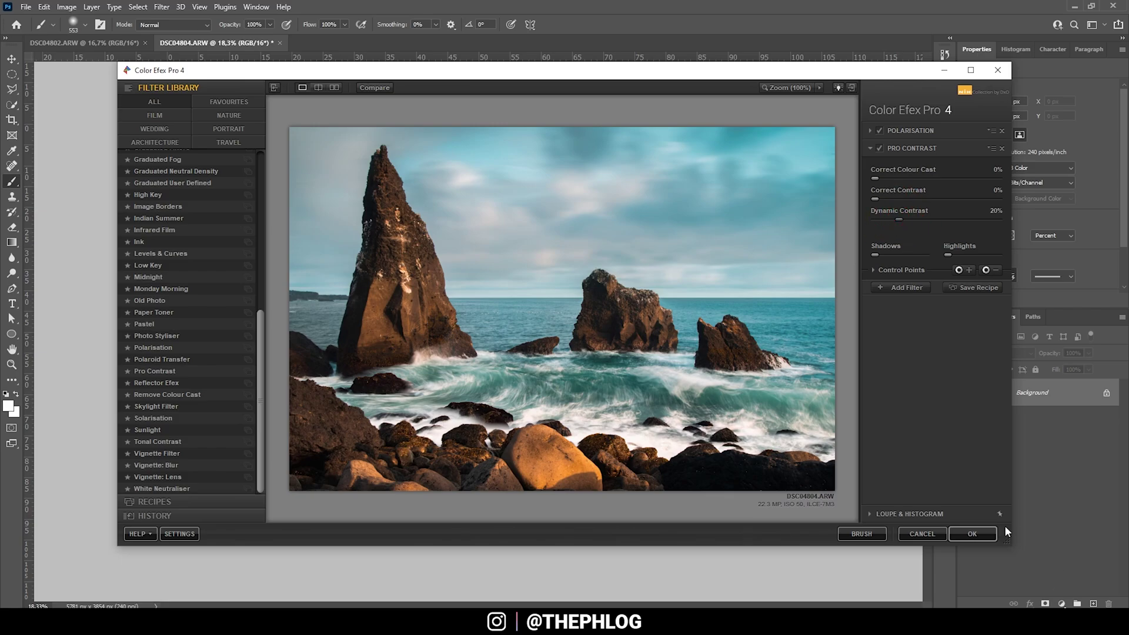
left_click(985, 534)
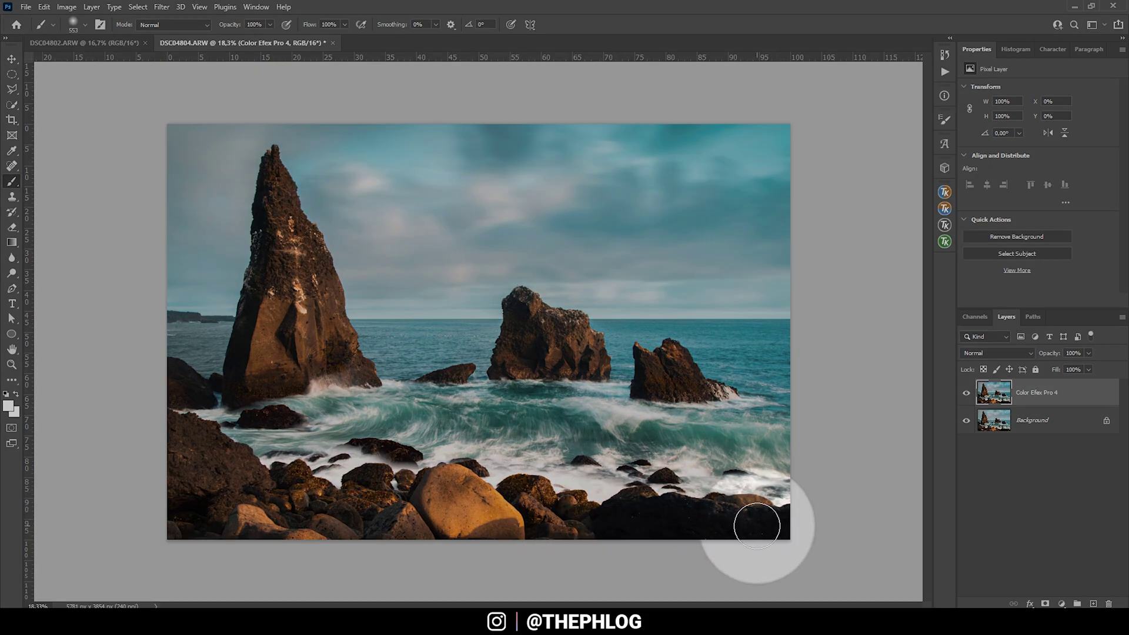
Step: Tilt slightly and crop evenly to about 94%, roughly 5484 × 3656 px
key("c")
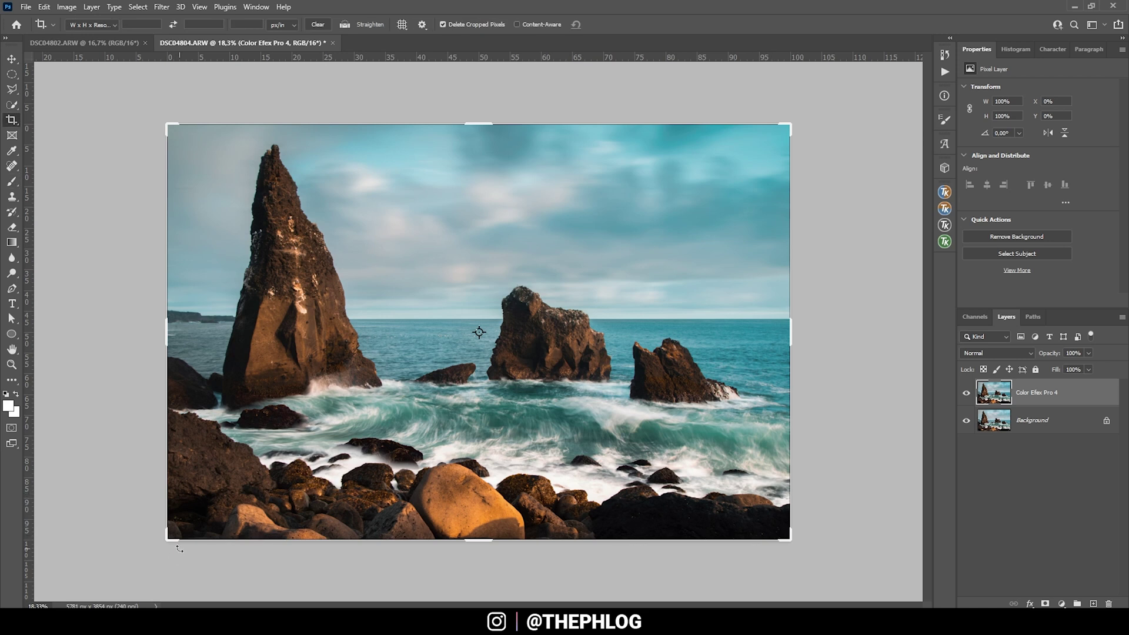
left_click_drag(175, 544, 168, 556)
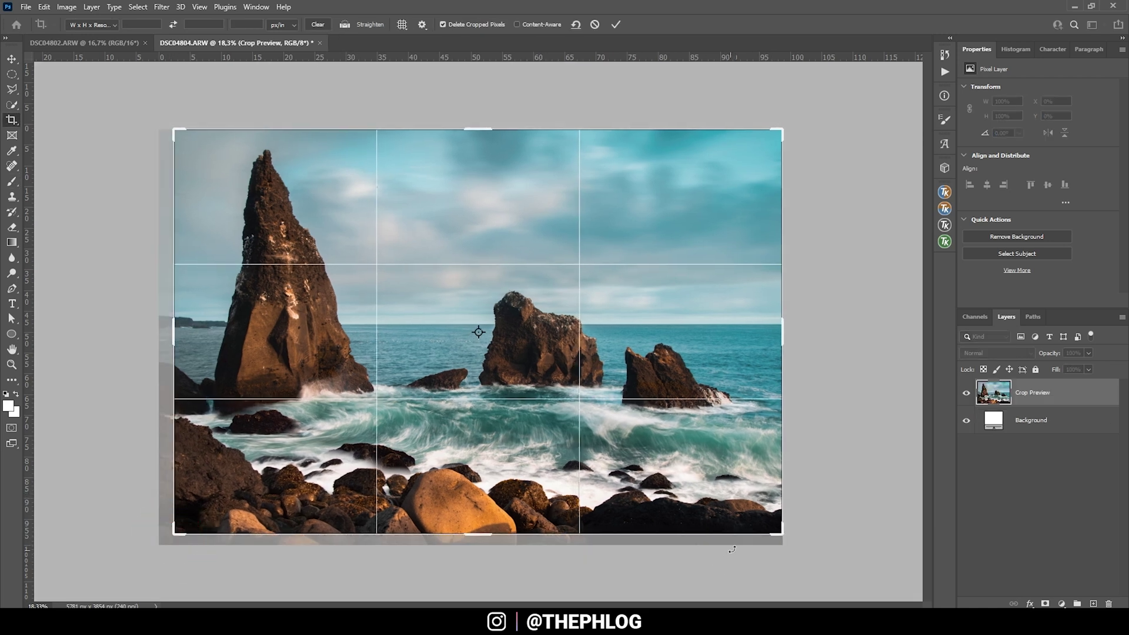
left_click_drag(782, 534, 780, 525)
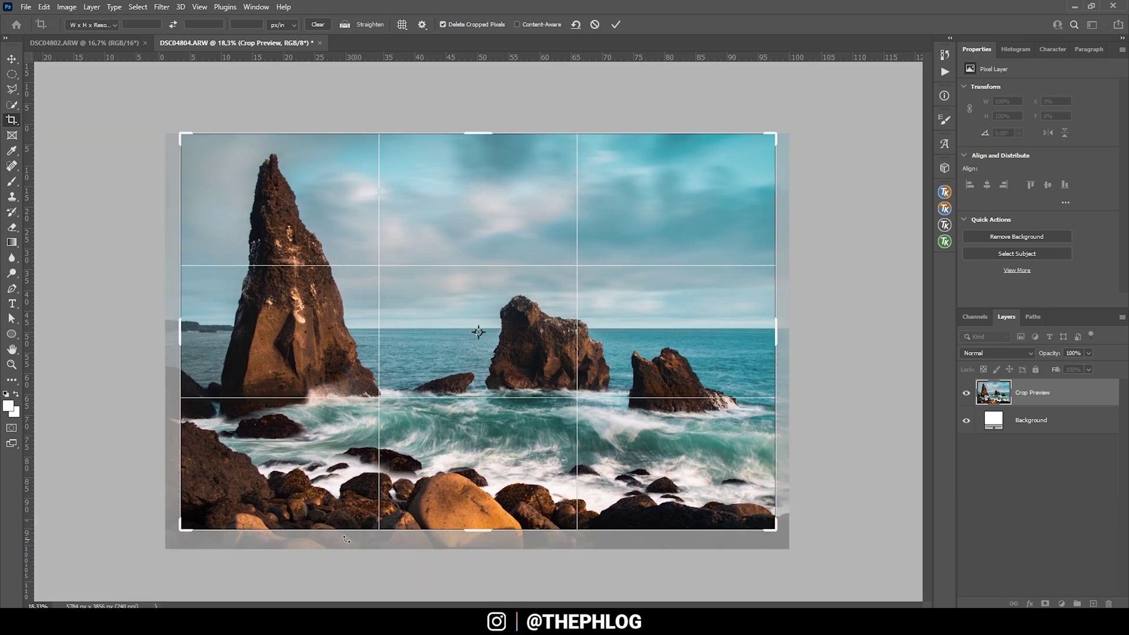
key("Return")
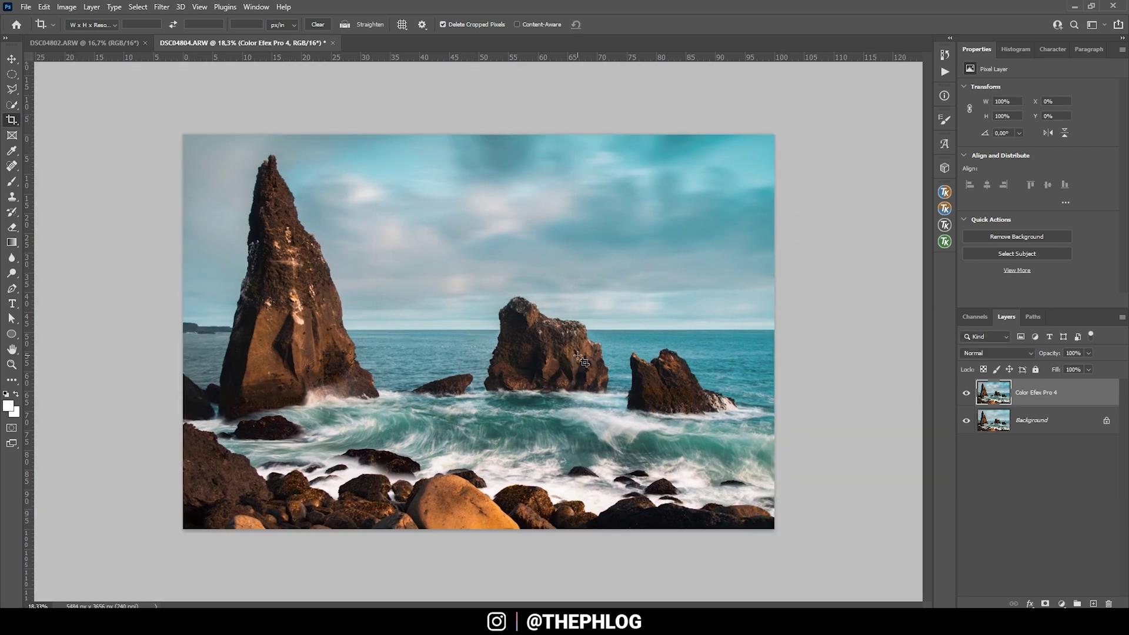
Step: Add a Vibrance adjustment layer with Vibrance lowered to -30
left_click(1066, 604)
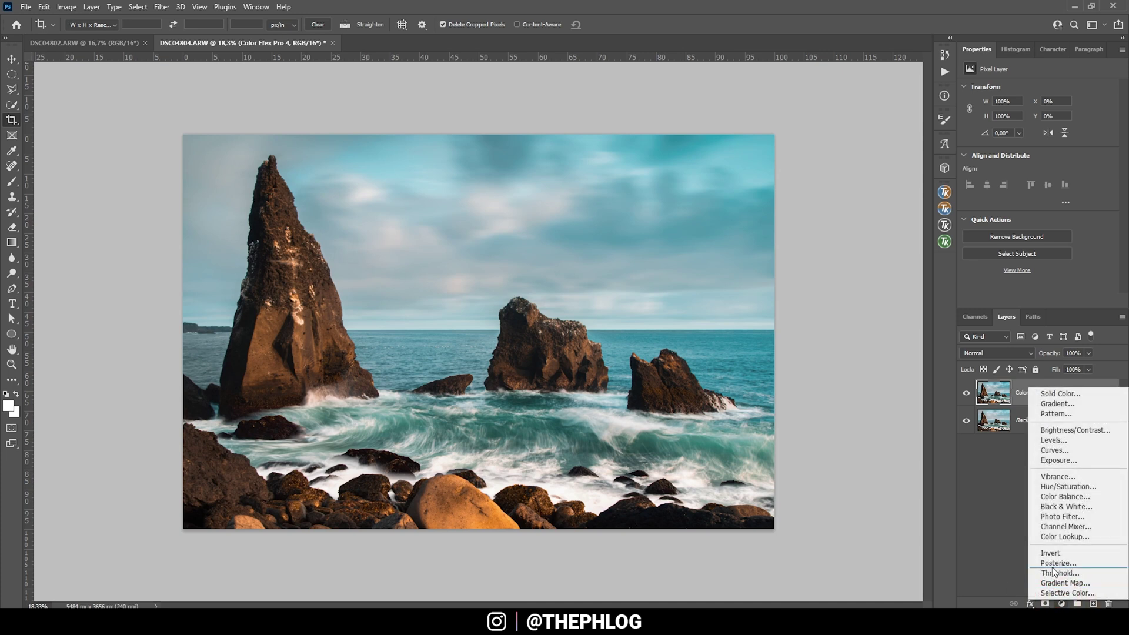
left_click(1058, 475)
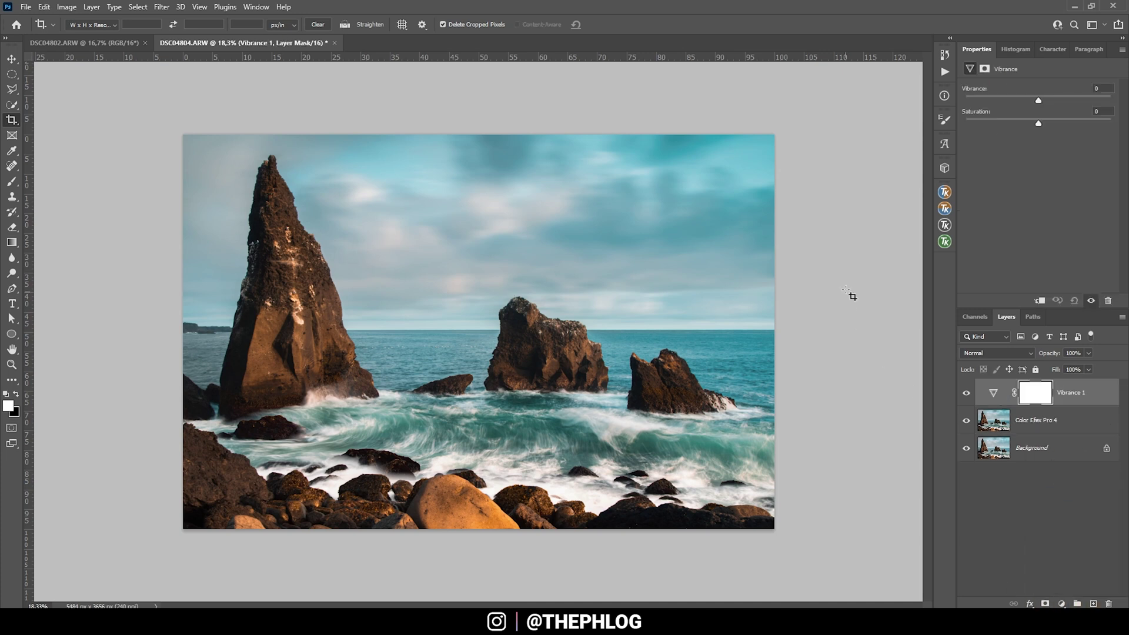
left_click_drag(1039, 100, 1016, 100)
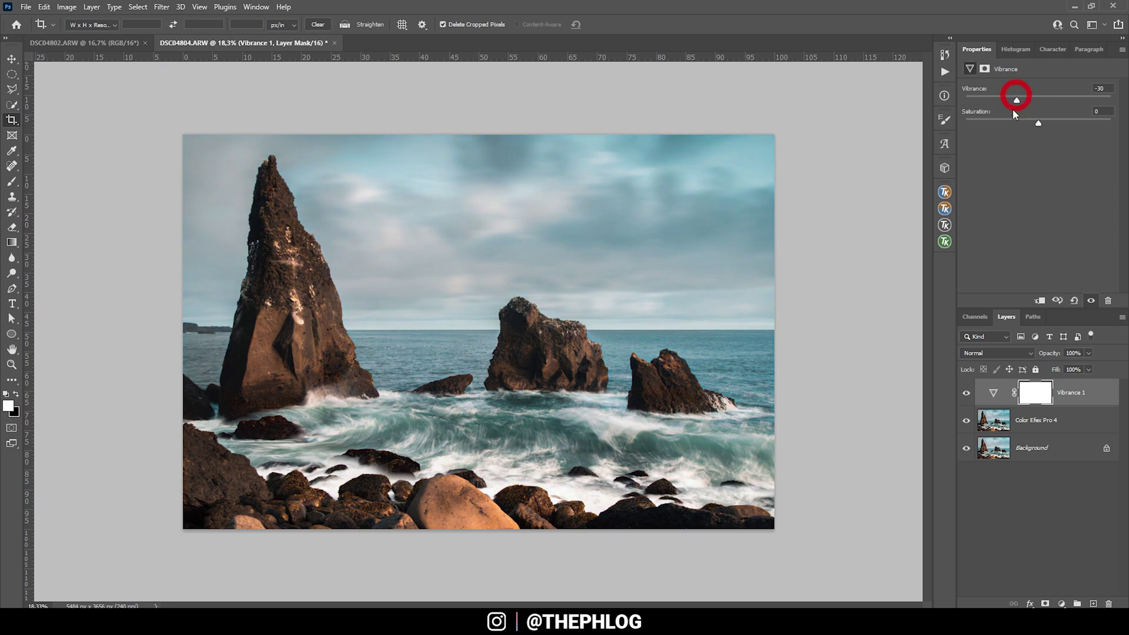
Step: Invert the Vibrance mask and reveal the effect over the sky with a 1087-pixel brush
left_click(1035, 395)
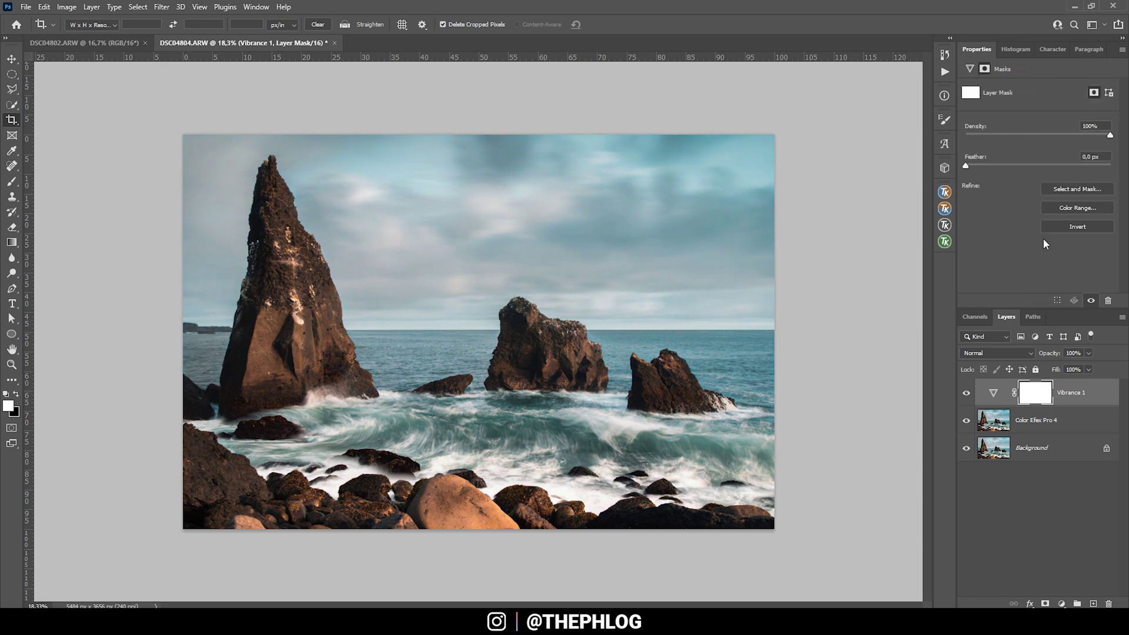
key("ctrl+i")
key("b")
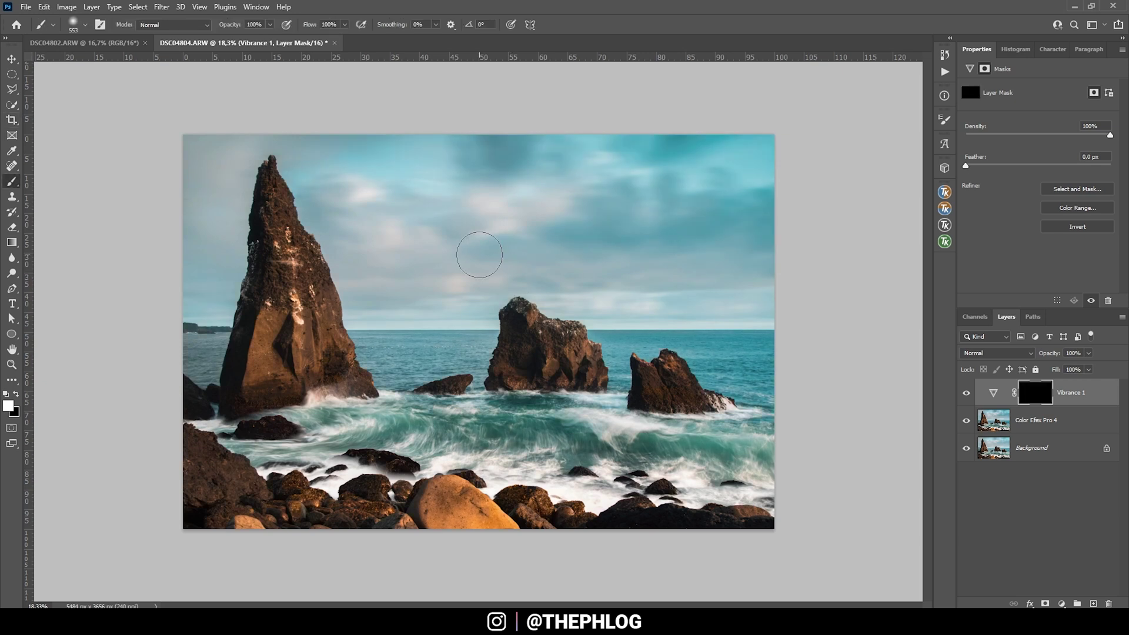
left_click_drag(488, 227, 486, 219)
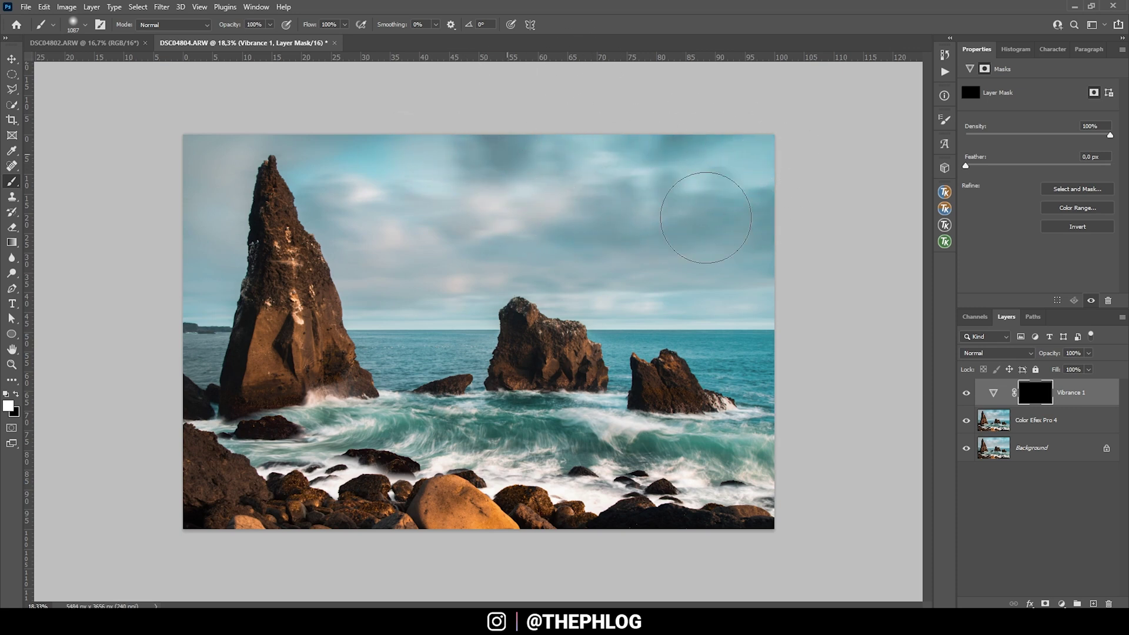
key("alt+BackSpace")
scroll(479, 334, "up", 2)
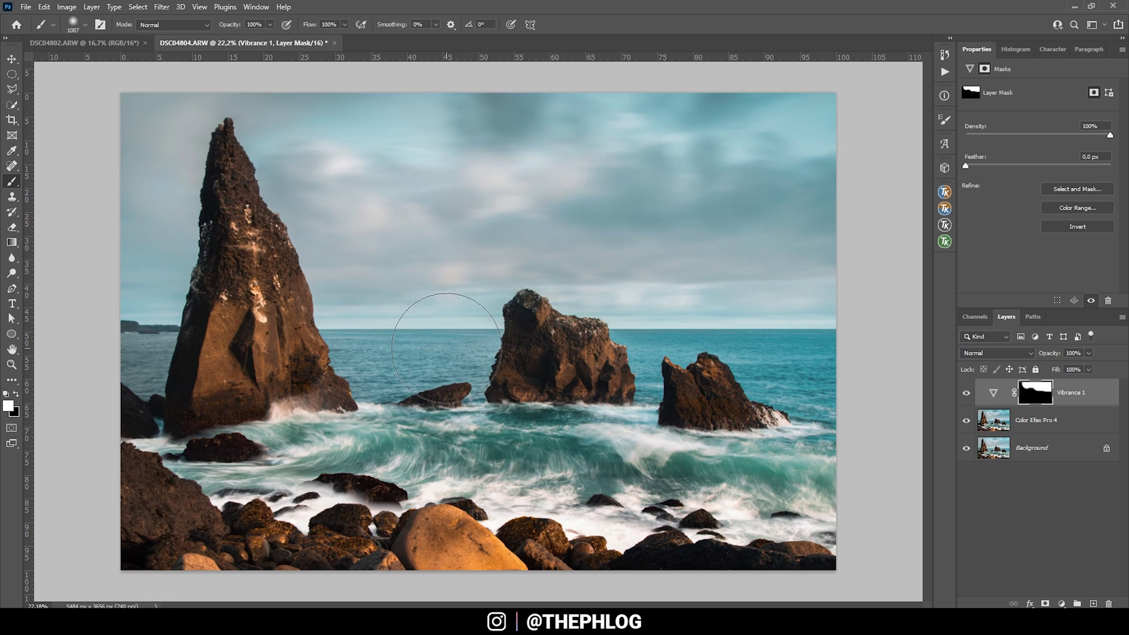
scroll(447, 348, "down", 1)
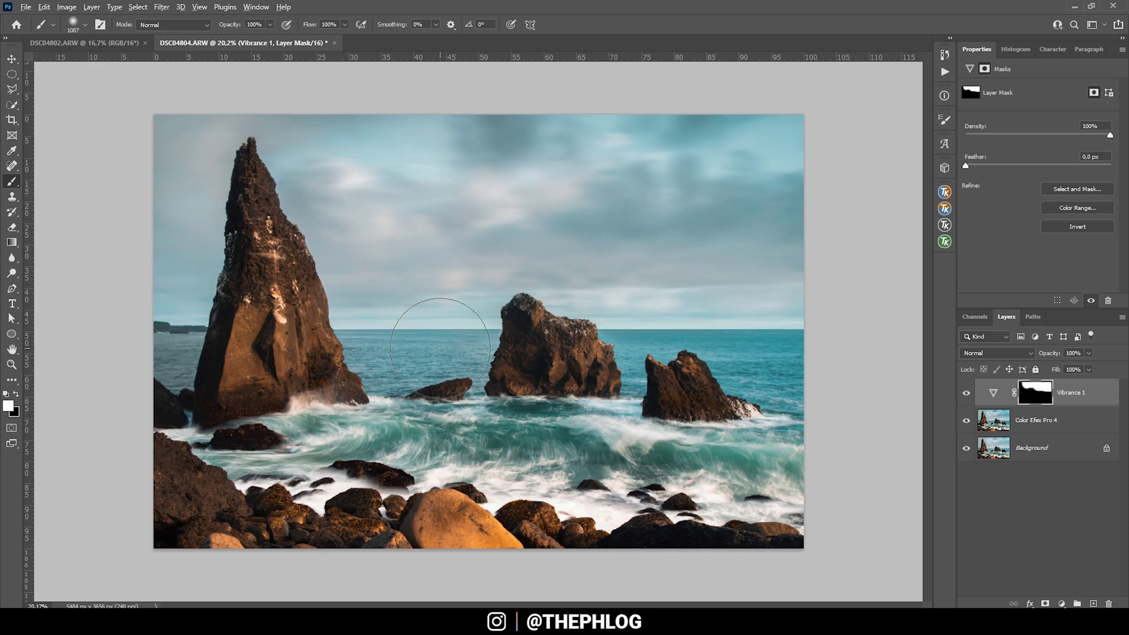
scroll(440, 348, "down", 2)
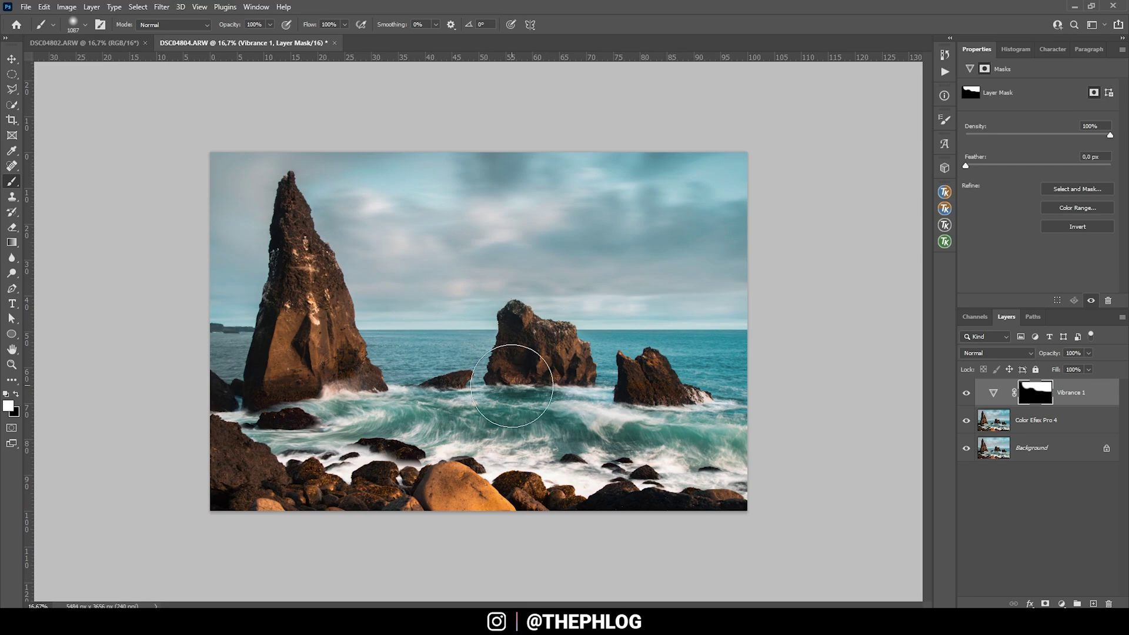